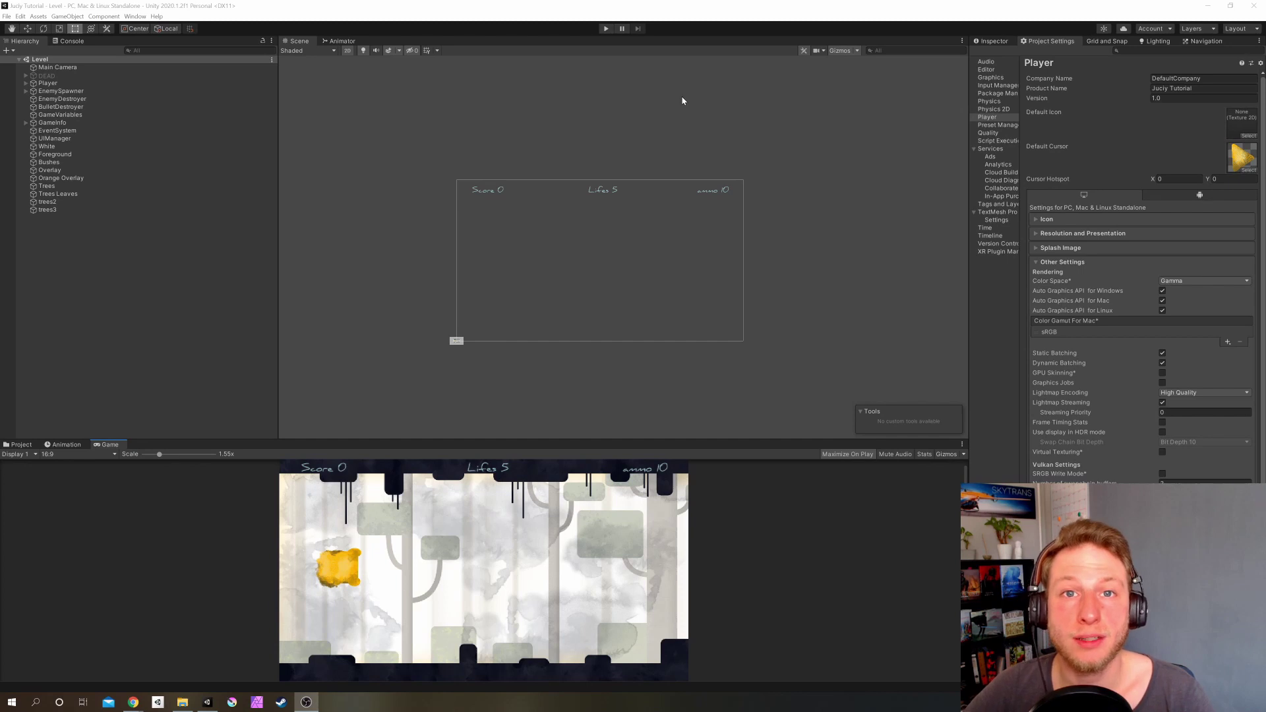
Play-test the level by moving the yellow character between lanes and shooting the red enemies, and stop play mode.
left_click(606, 29)
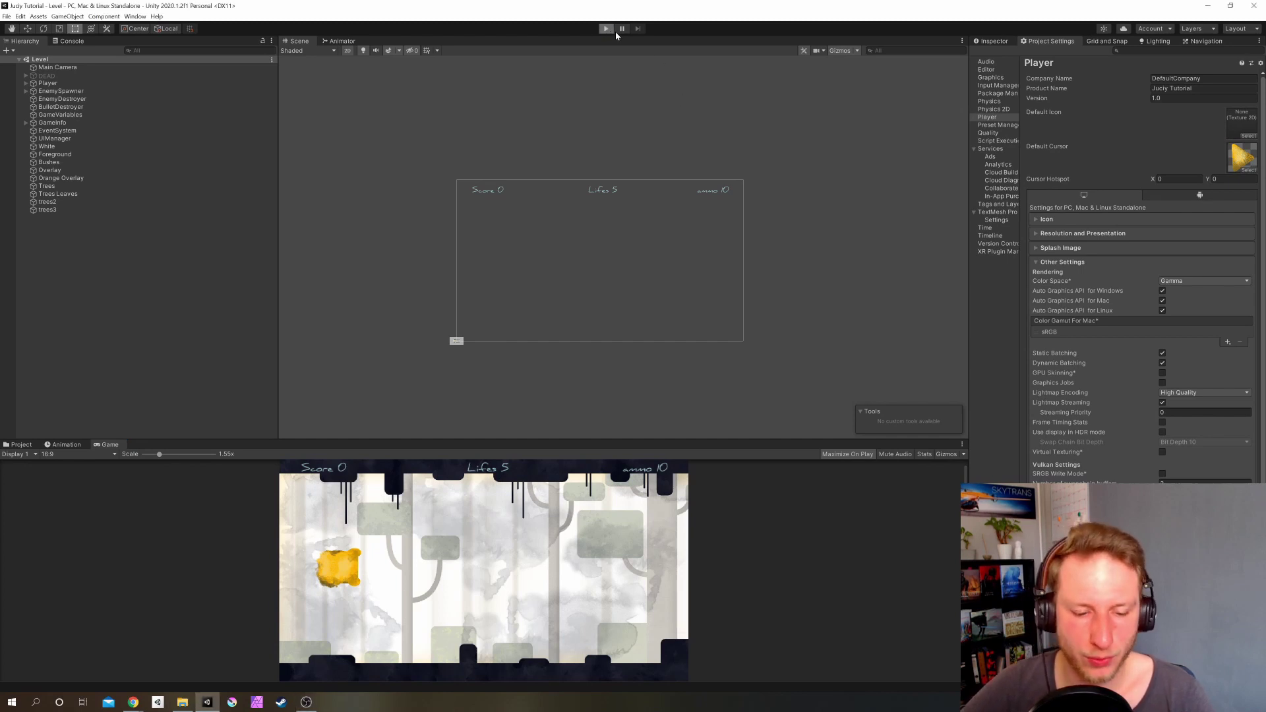
key("Down")
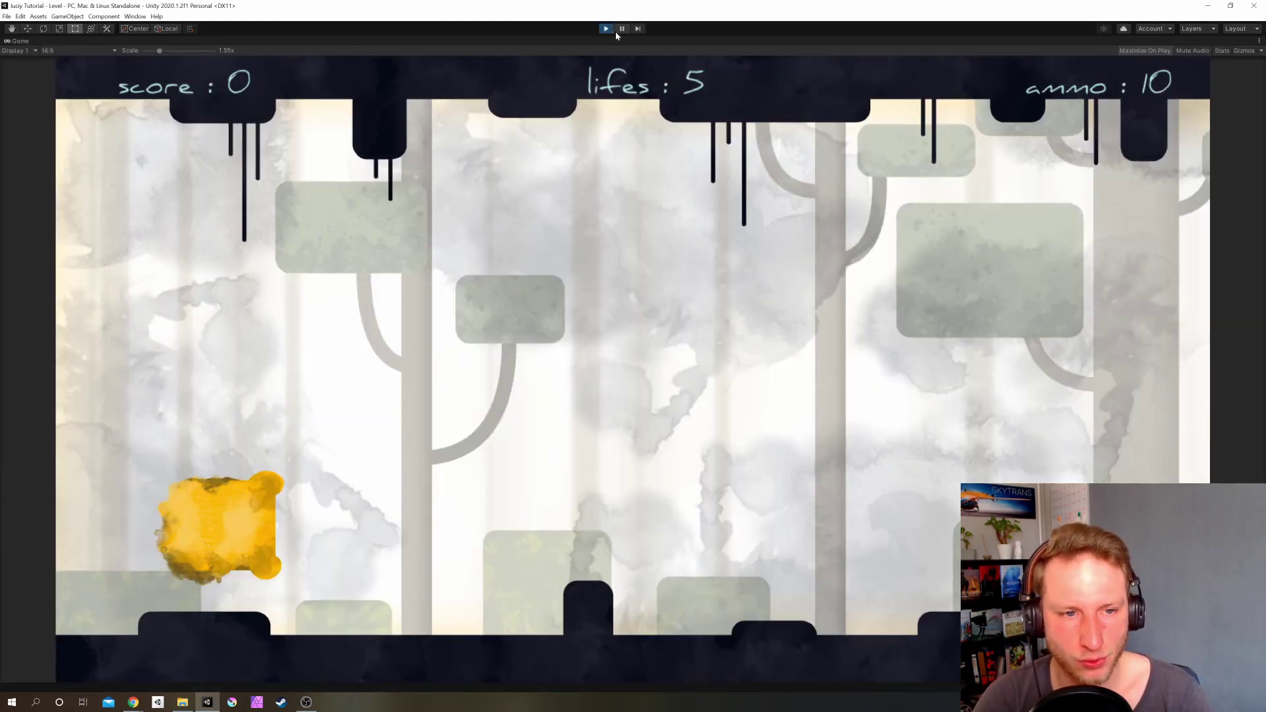
key("Up")
key("Up")
key("space")
key("Down")
key("Down")
key("space")
key("Up")
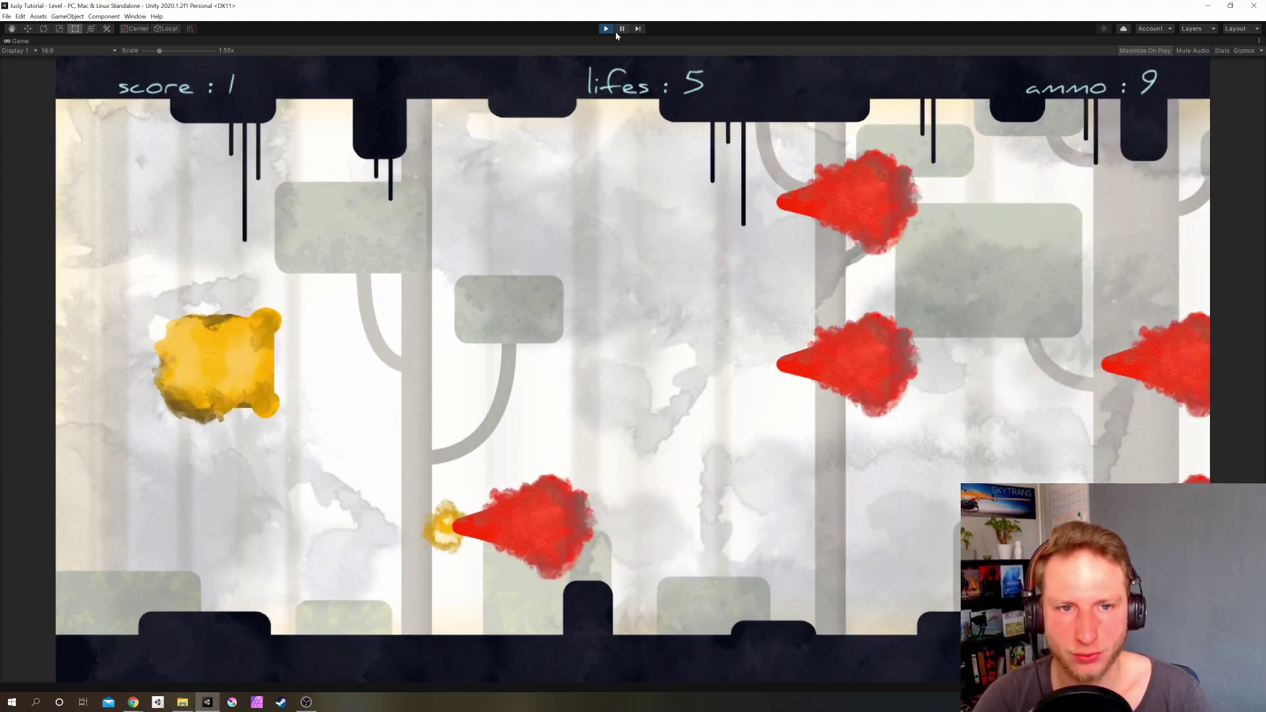
key("space")
key("Up")
key("space")
key("Down")
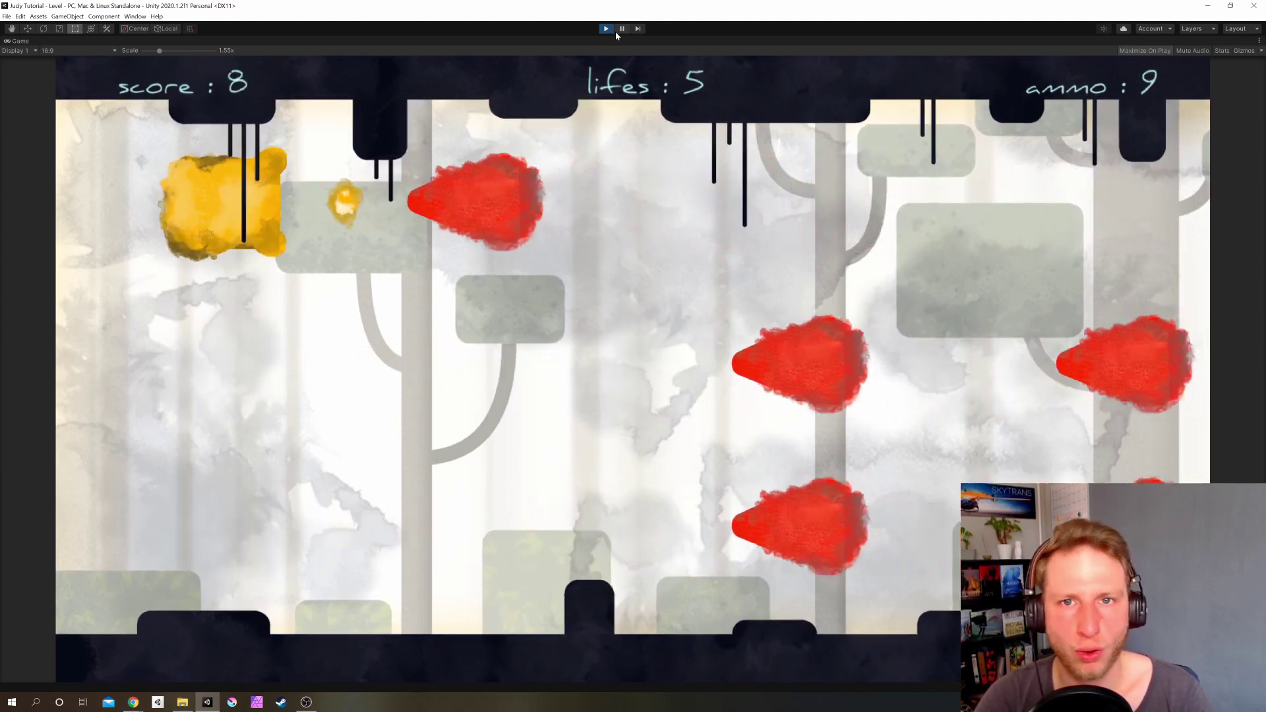
key("Down")
key("space")
key("space")
key("Up")
key("space")
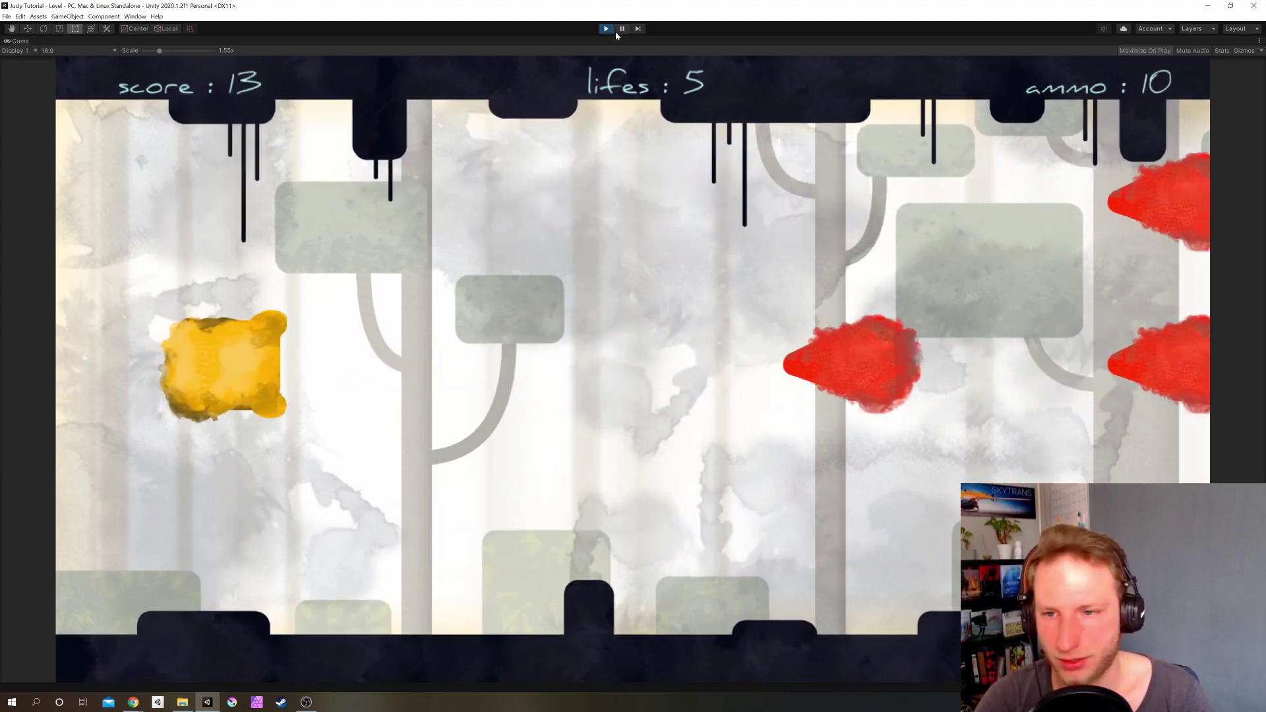
key("space")
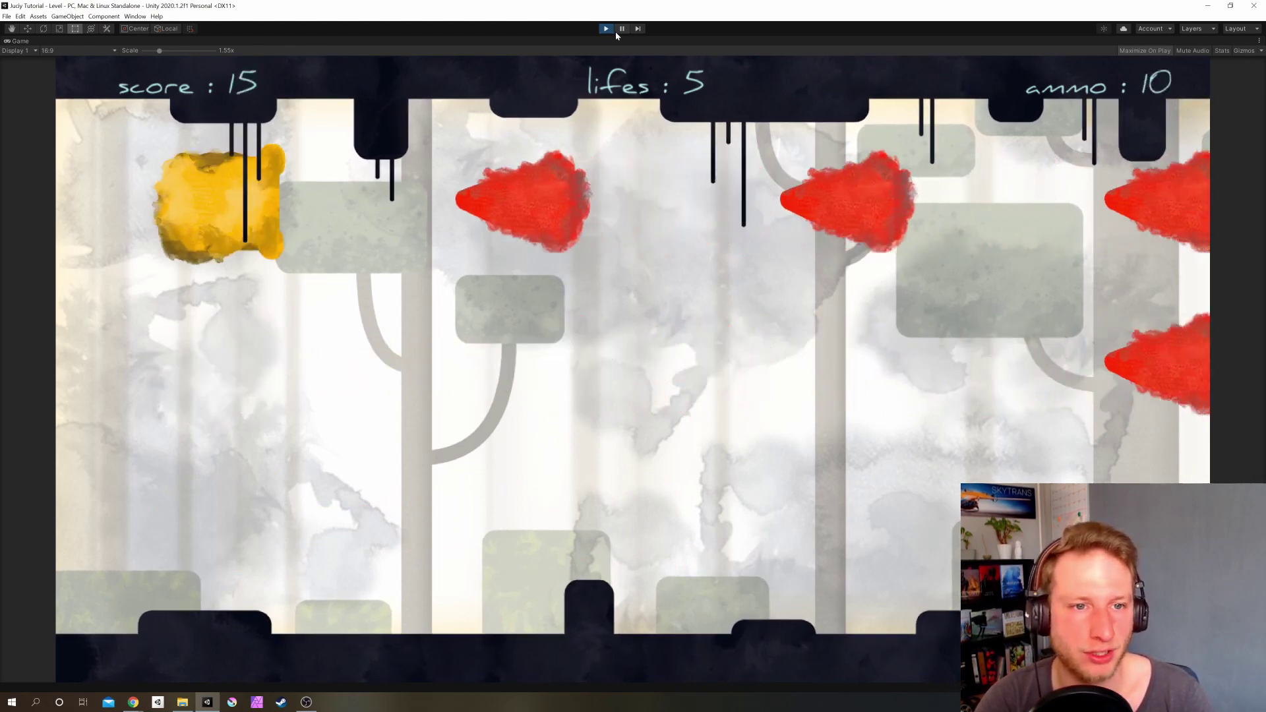
key("space")
key("space")
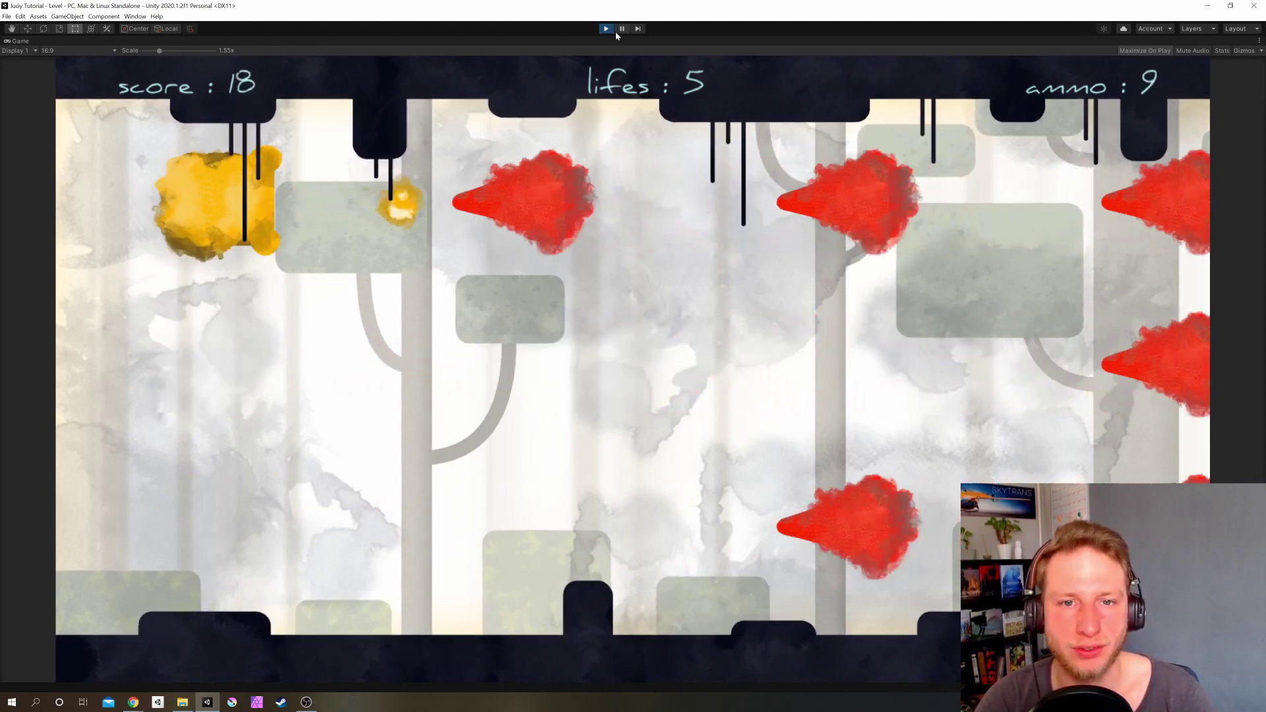
key("space")
key("space")
key("Up")
key("space")
key("Up")
key("space")
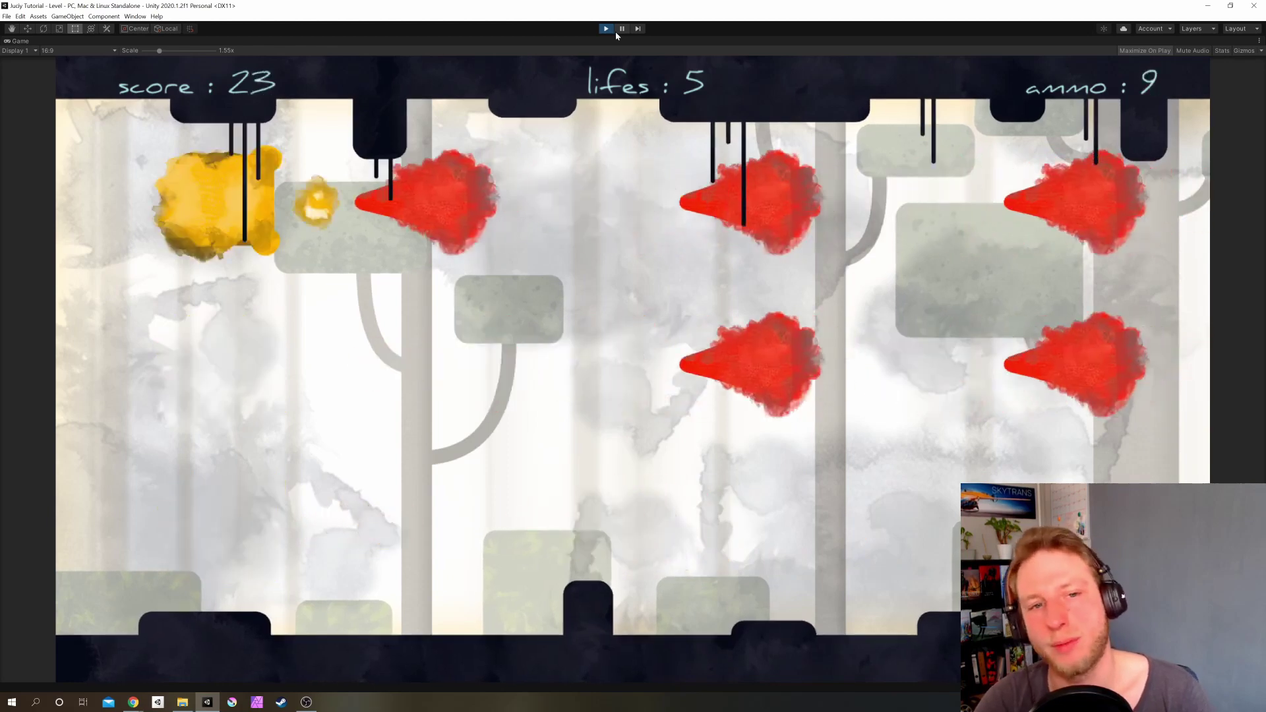
key("space")
key("Down")
key("space")
key("space")
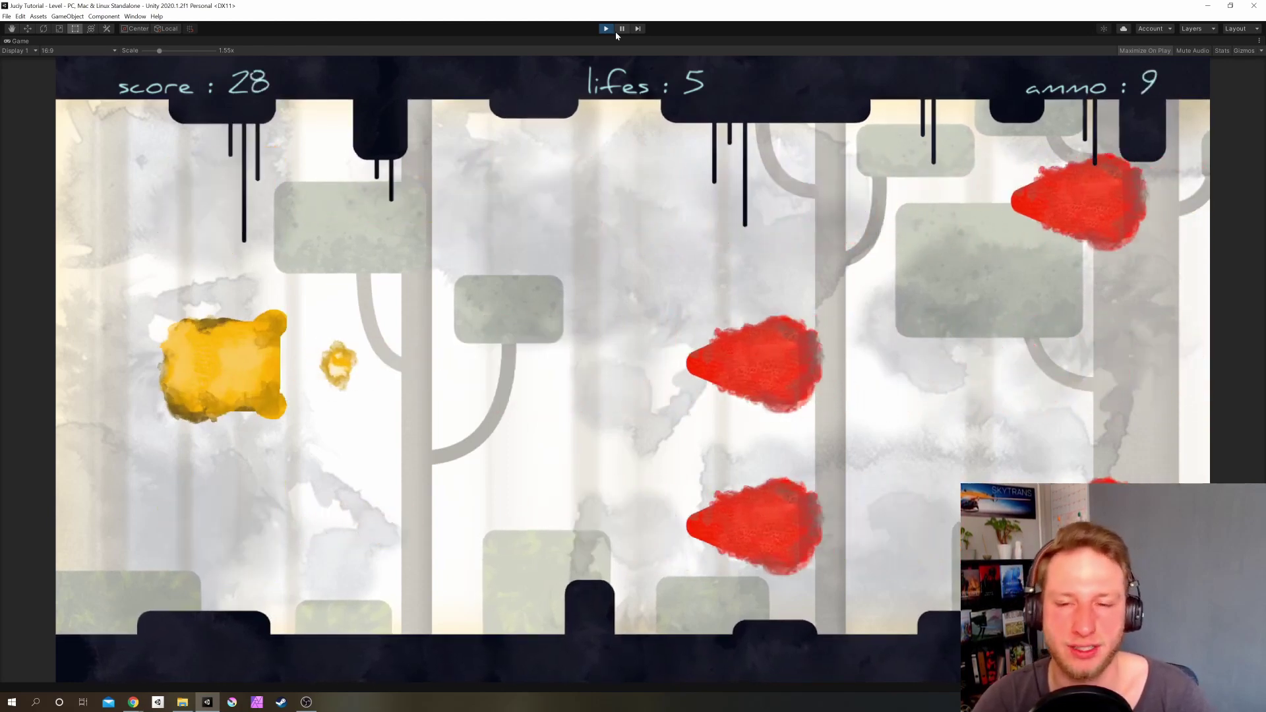
key("Down")
key("space")
key("space")
key("Up")
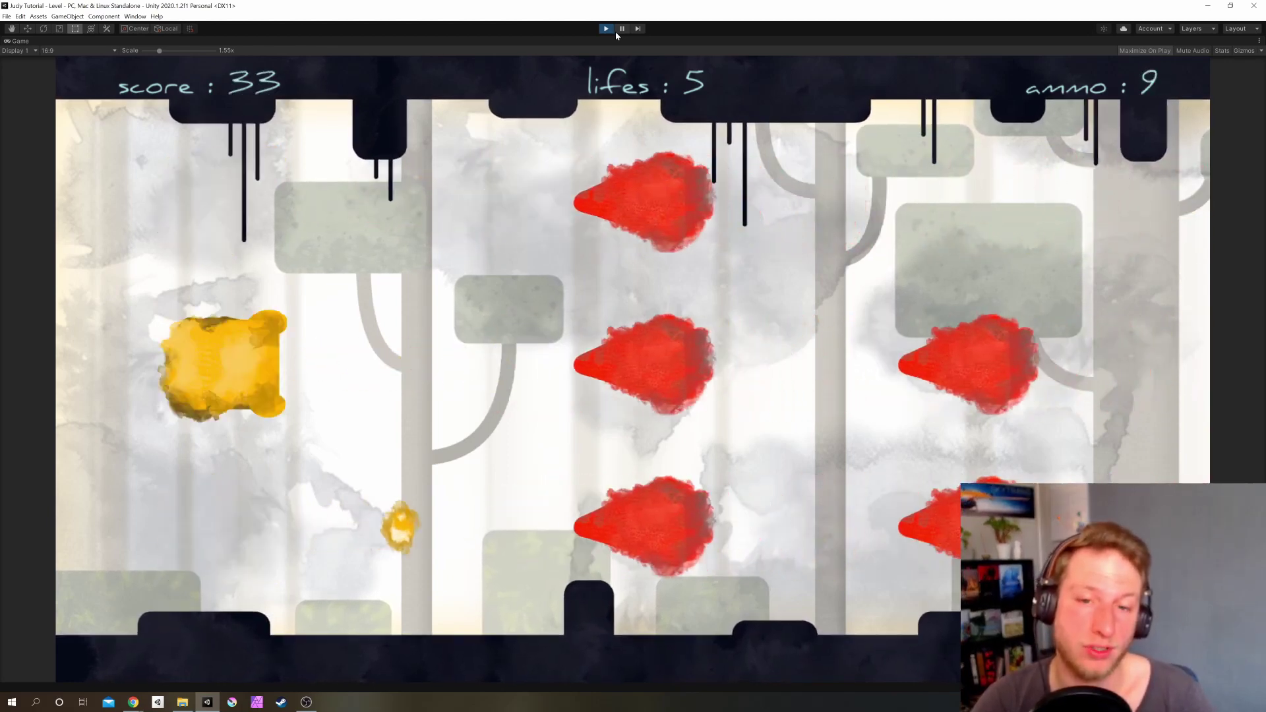
key("Up")
key("space")
key("Down")
key("Down")
key("space")
left_click(607, 29)
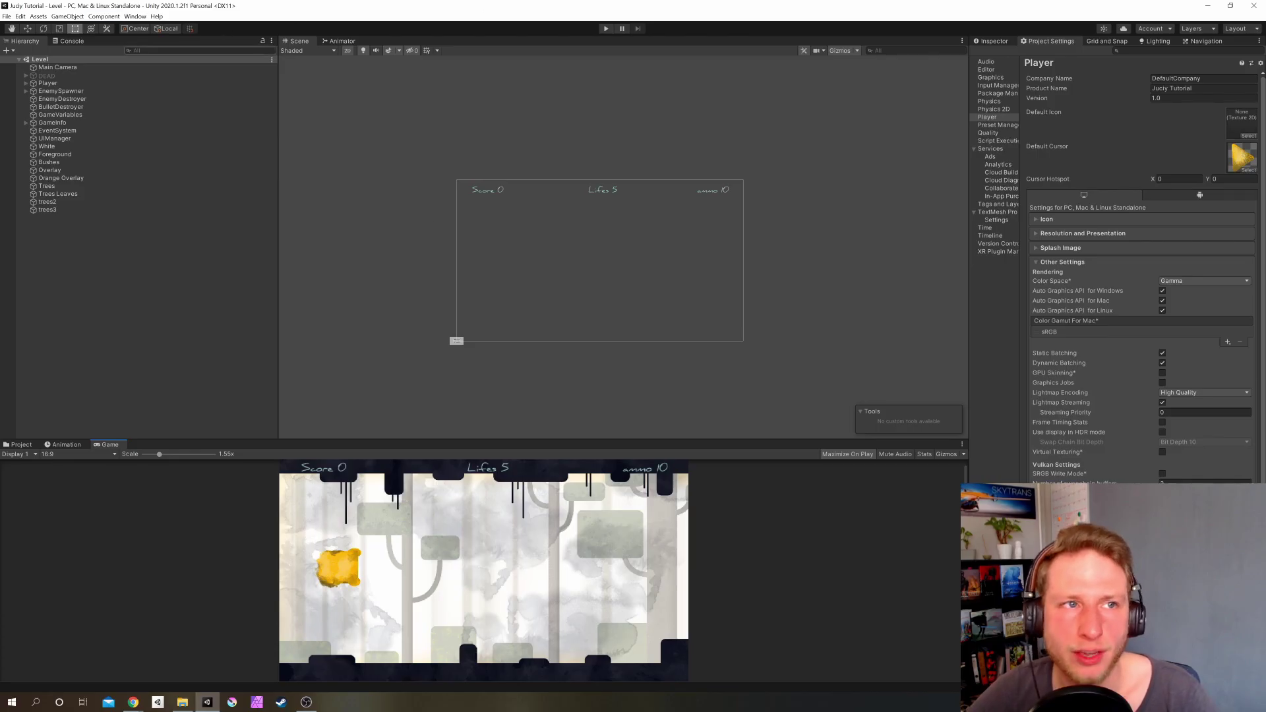
Install the Cinemachine package from the Unity Registry in the Package Manager.
left_click(135, 16)
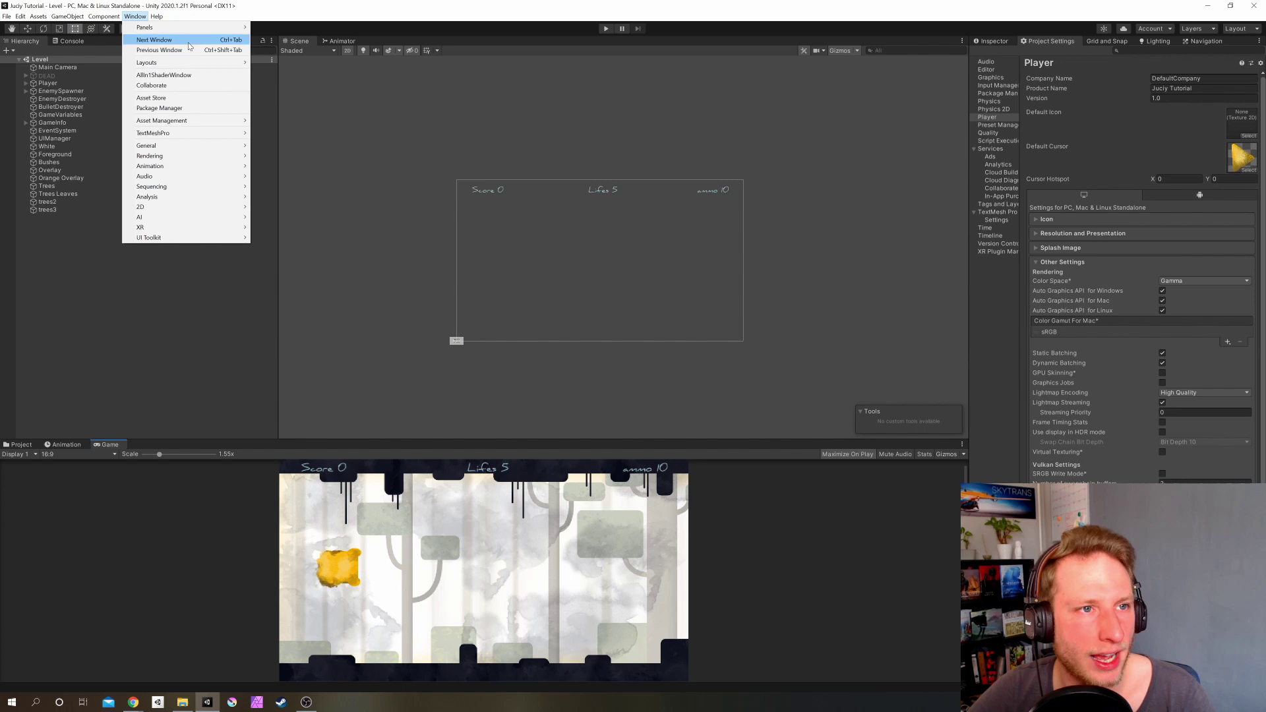
left_click(195, 111)
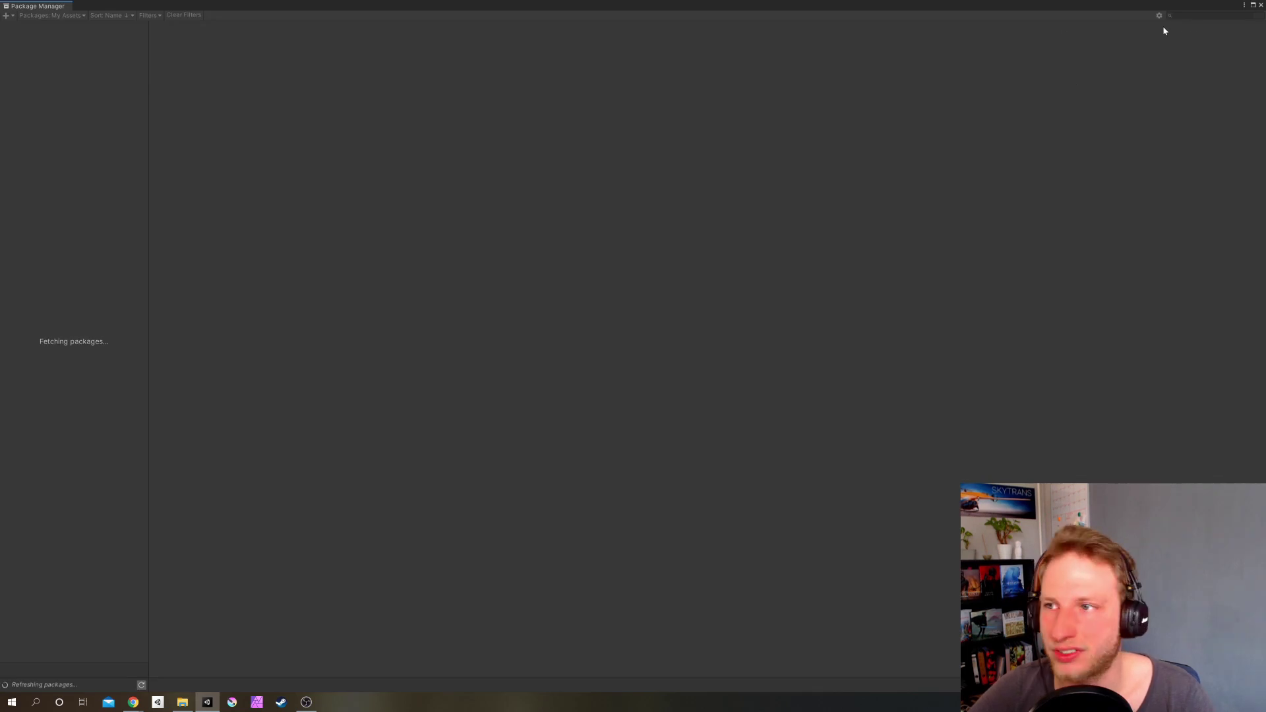
left_click(30, 250)
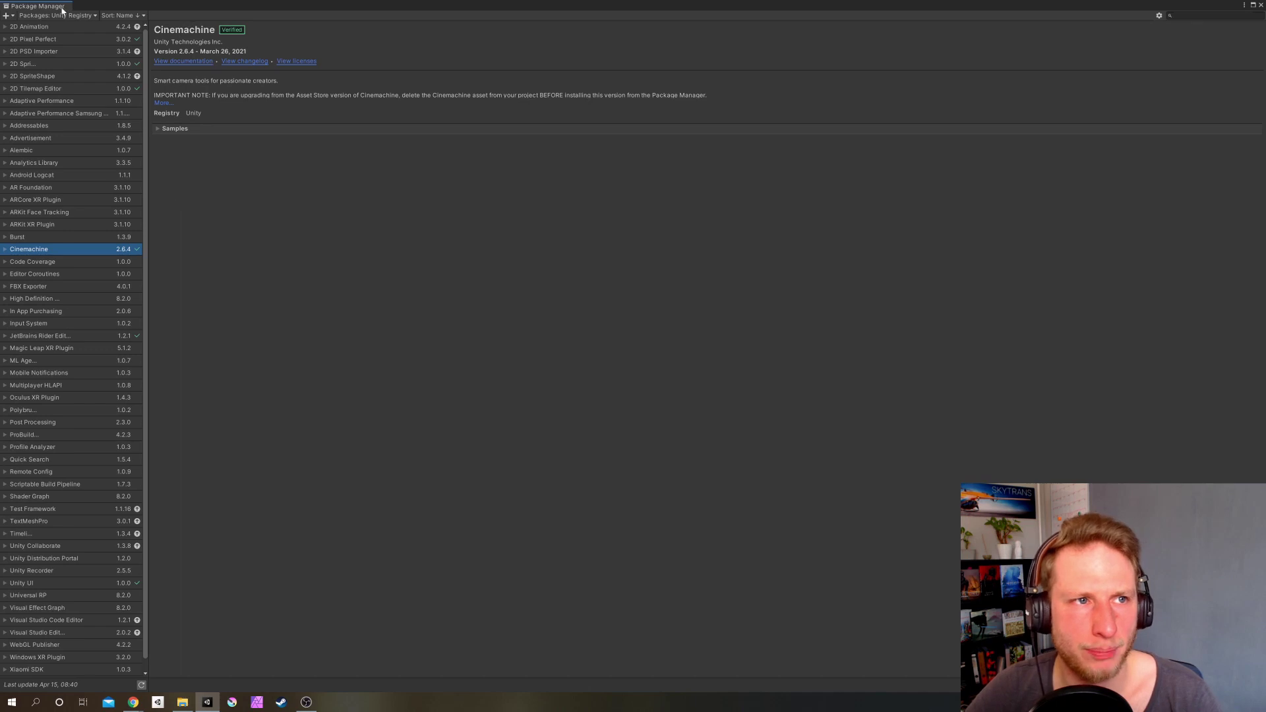
Search My Assets for Music and import all files of the Woodland Music Album - 070718 package.
left_click(69, 15)
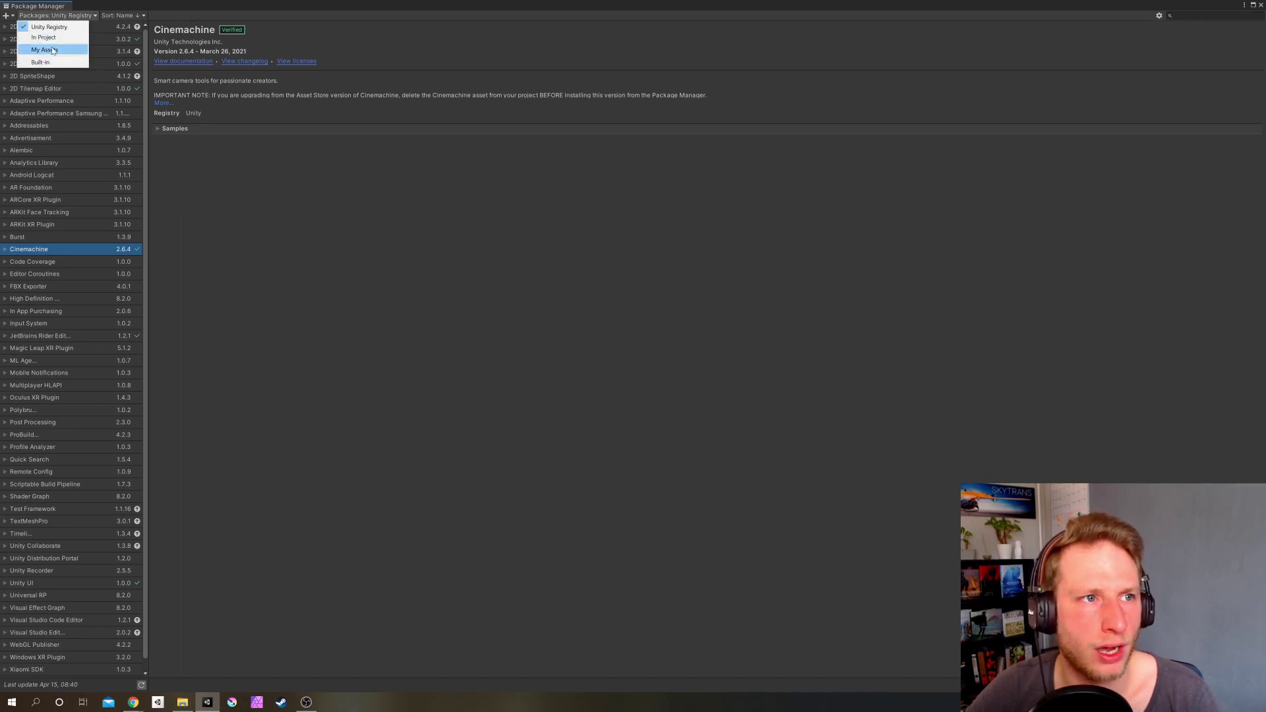
left_click(45, 50)
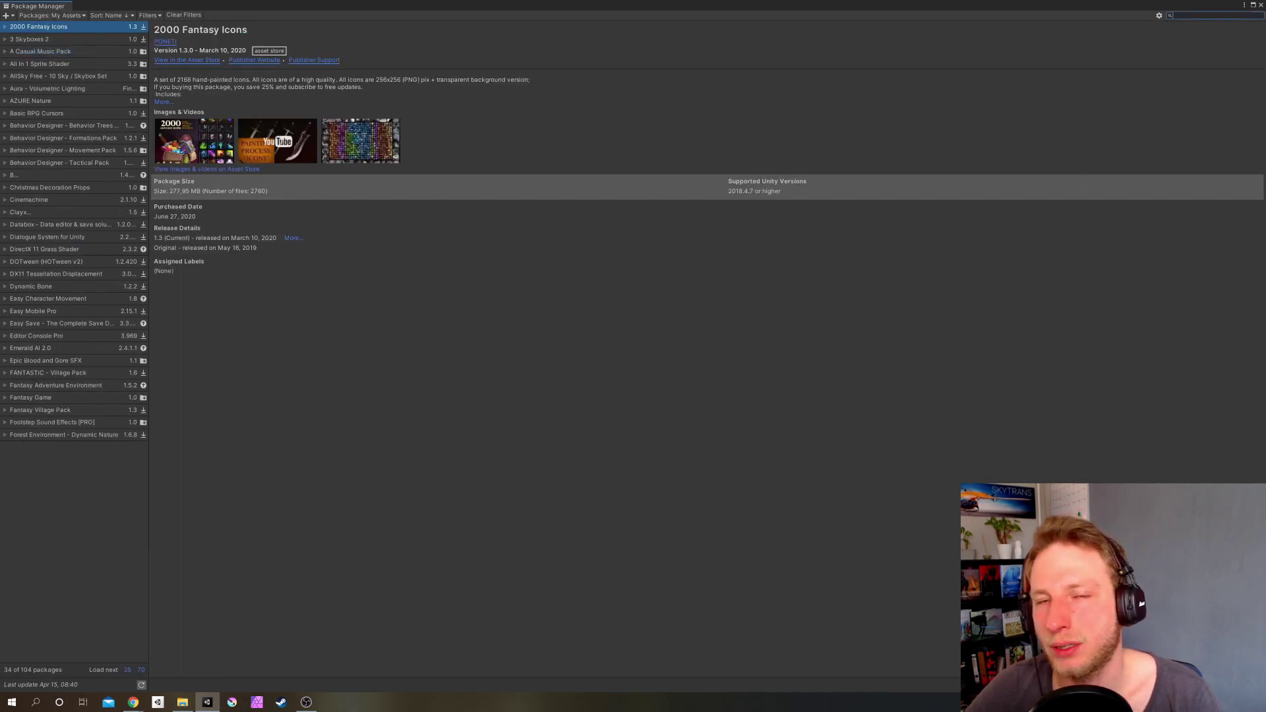
left_click(1174, 16)
type("M")
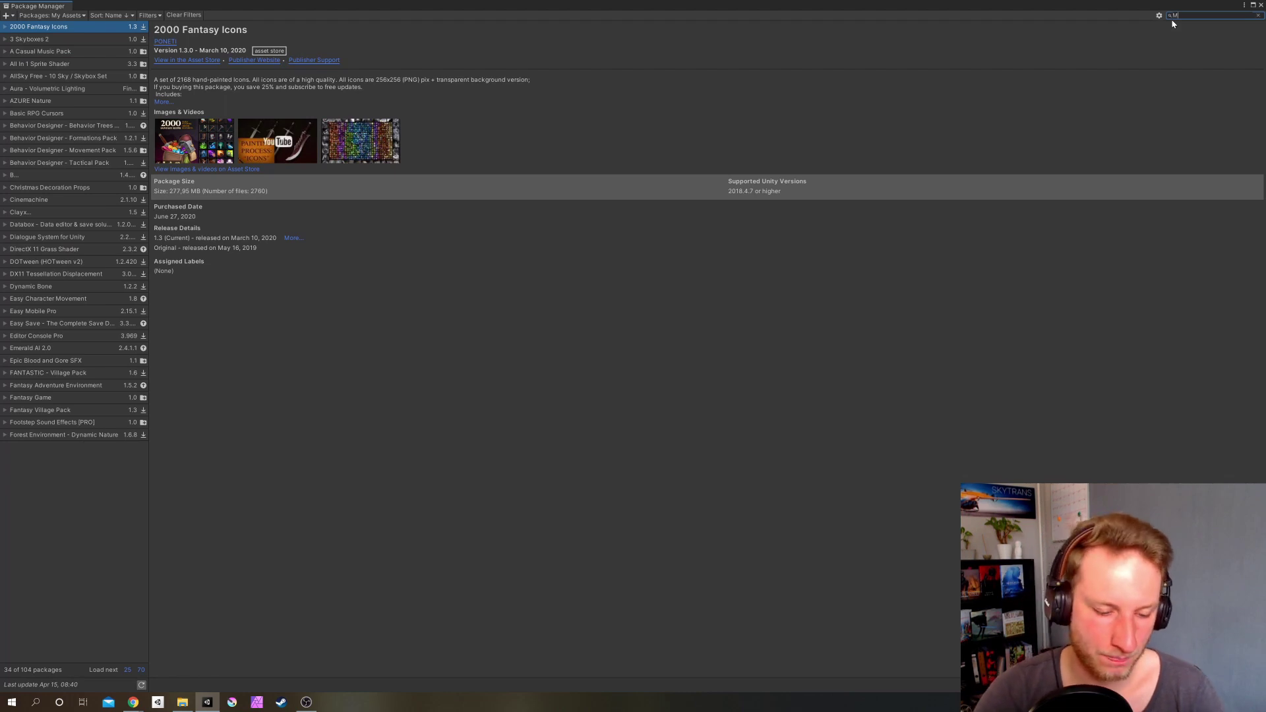
type("usic")
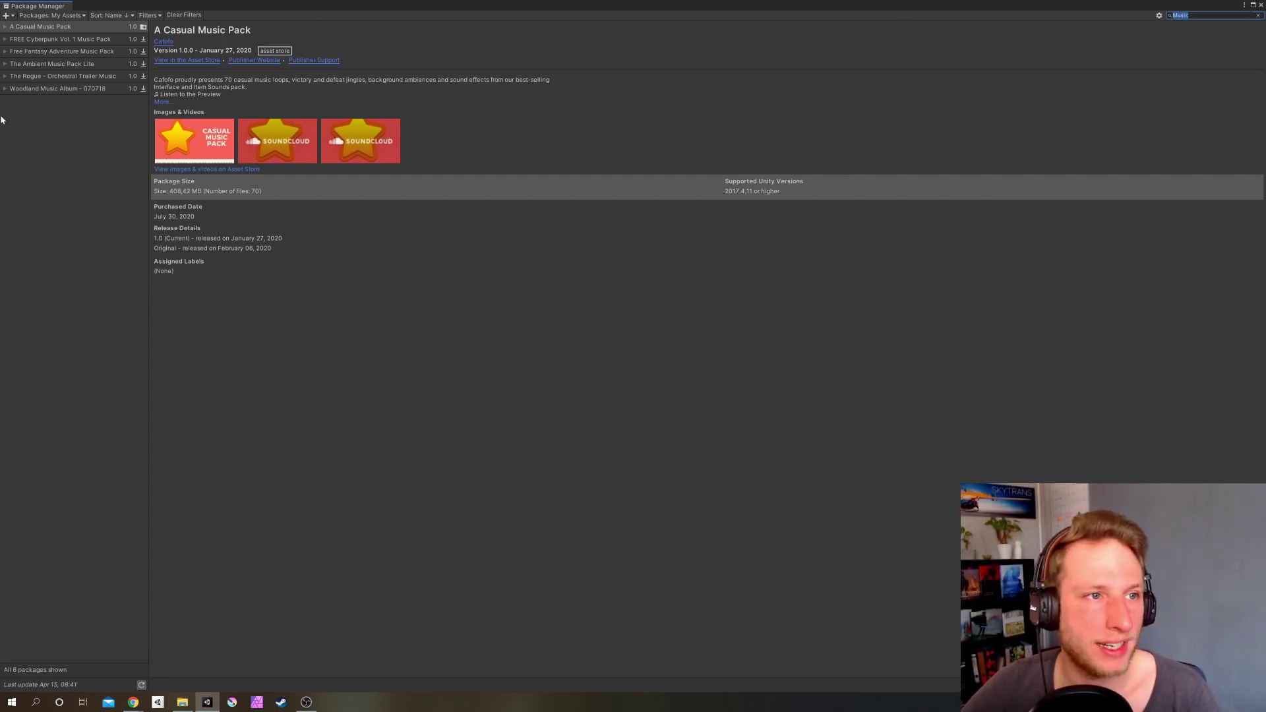
left_click(42, 90)
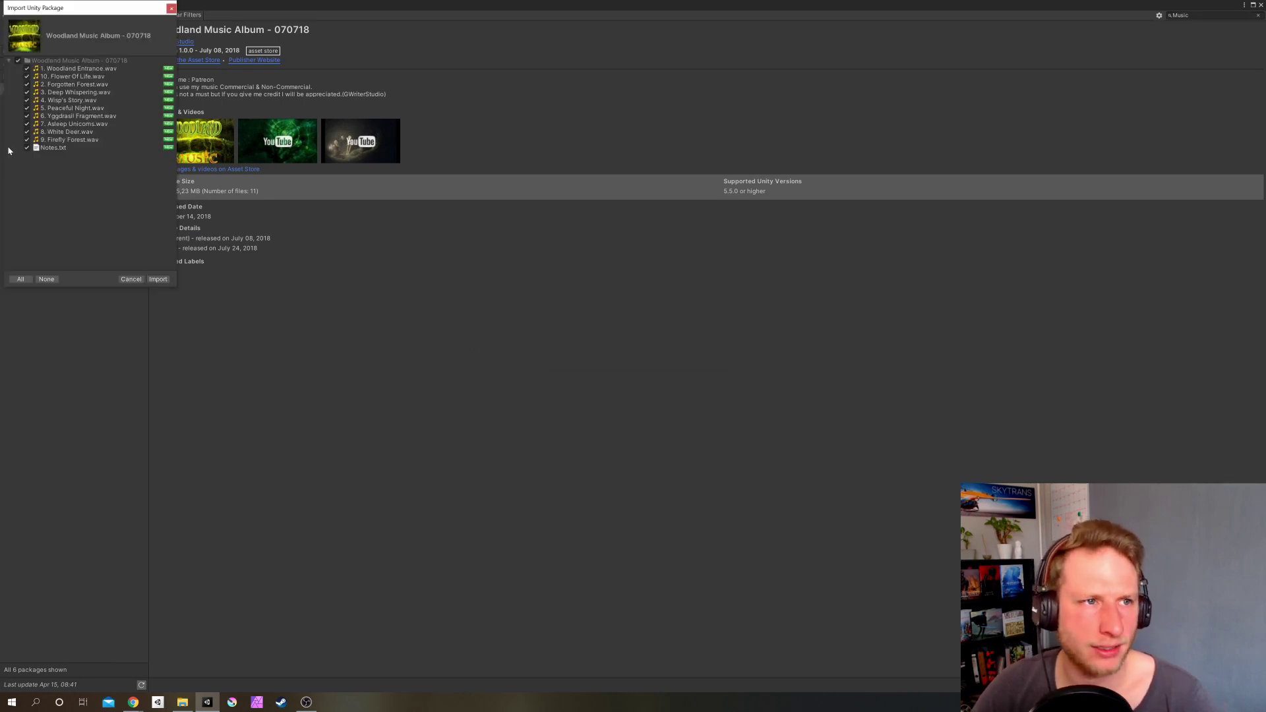
left_click(158, 280)
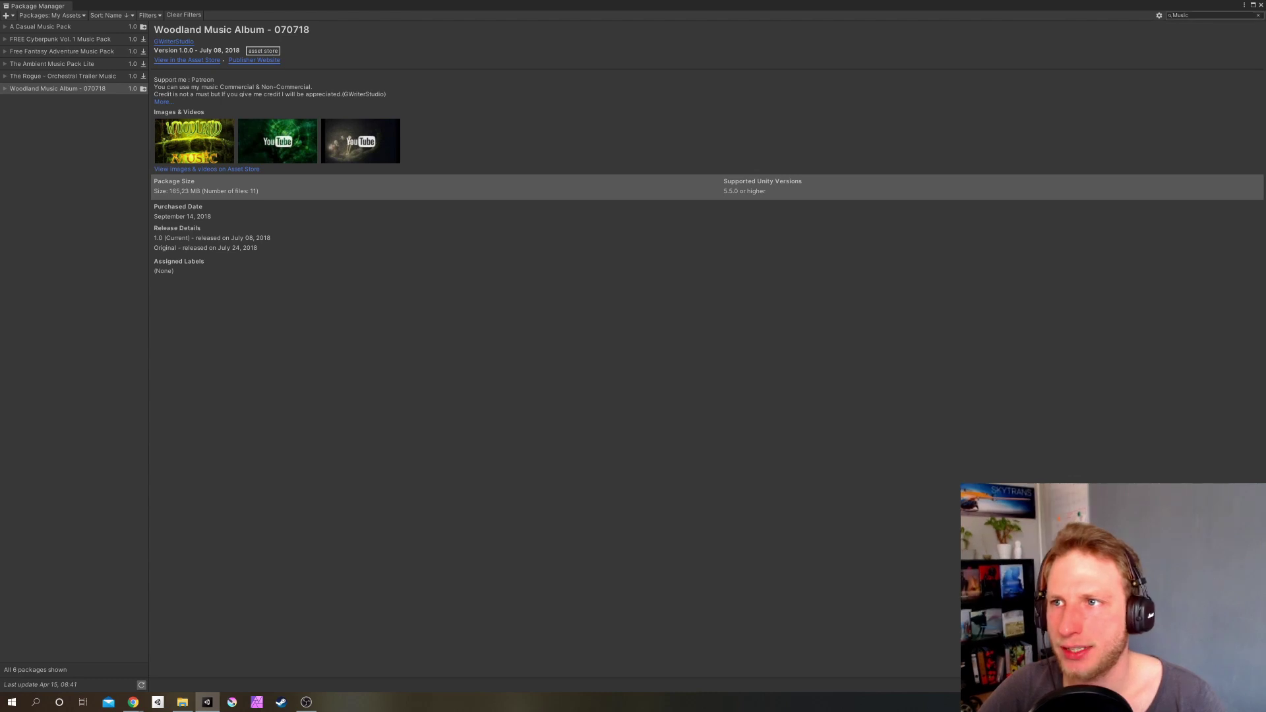
Search My Assets for Sound, import the complete Gameplay Casual Sounds package and close the Package Manager.
left_click_drag(1195, 14, 925, 3)
type("Sound")
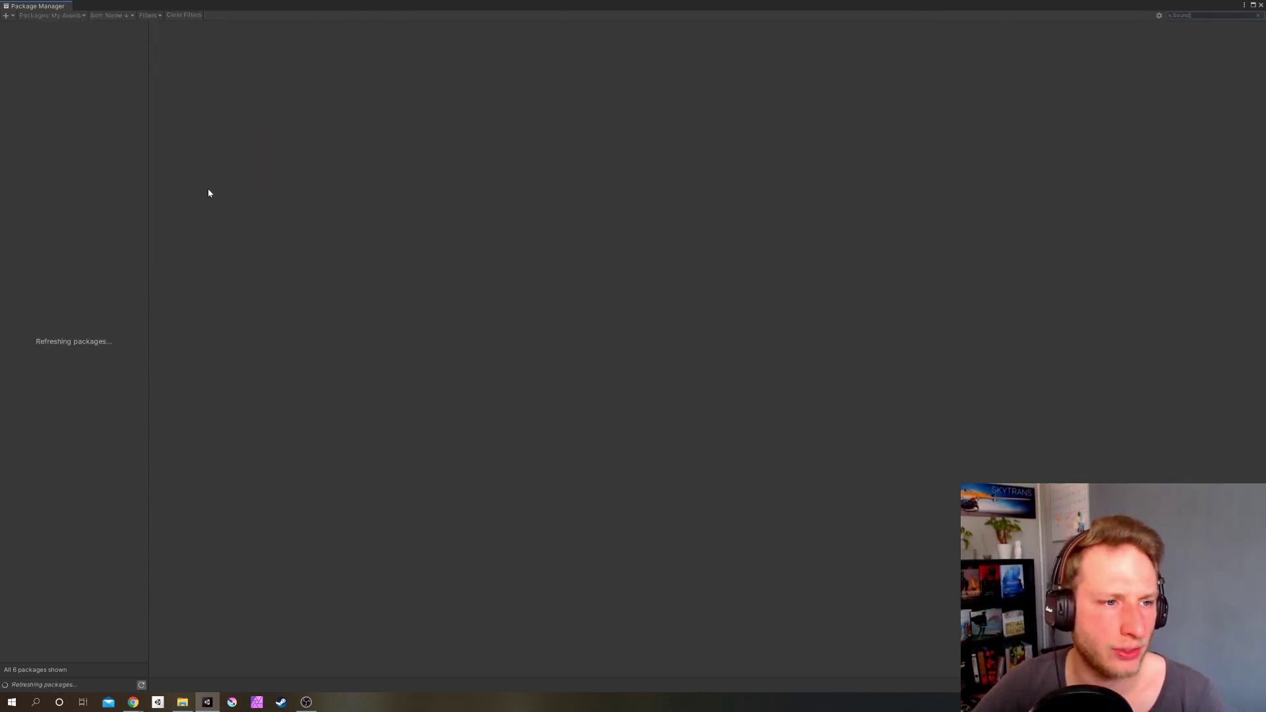
left_click(44, 78)
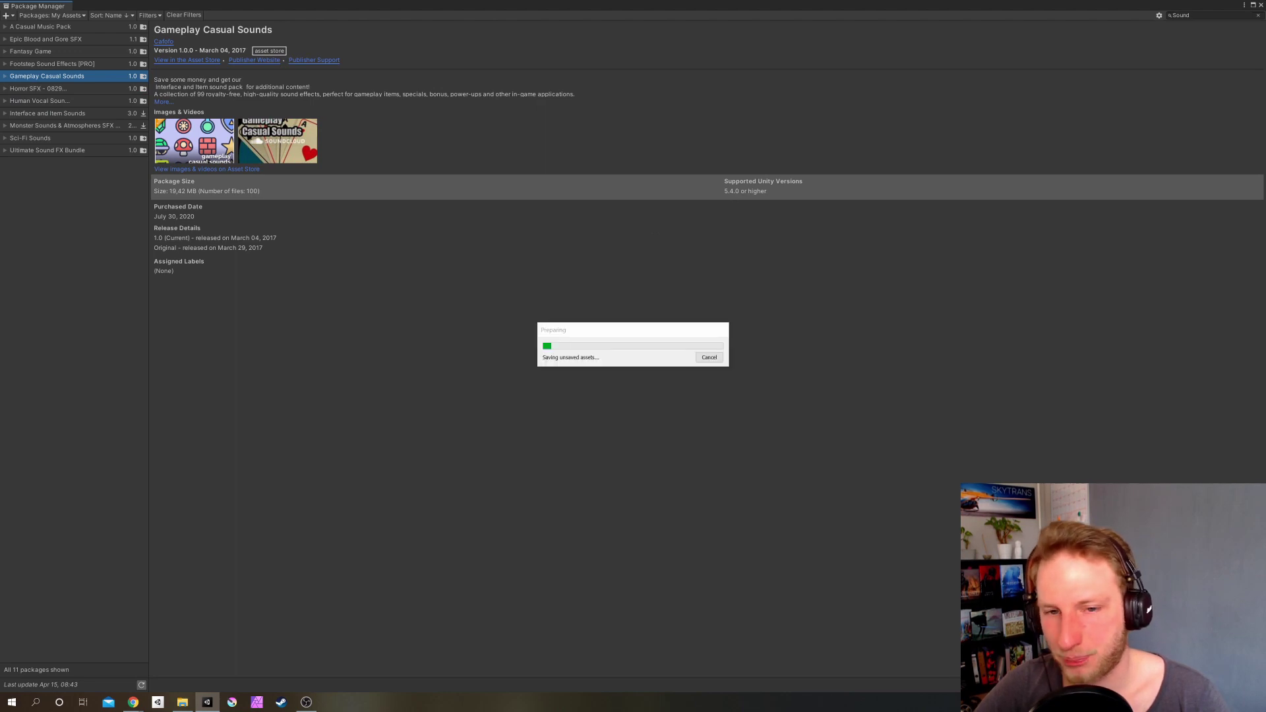
scroll(109, 192, "down", 15)
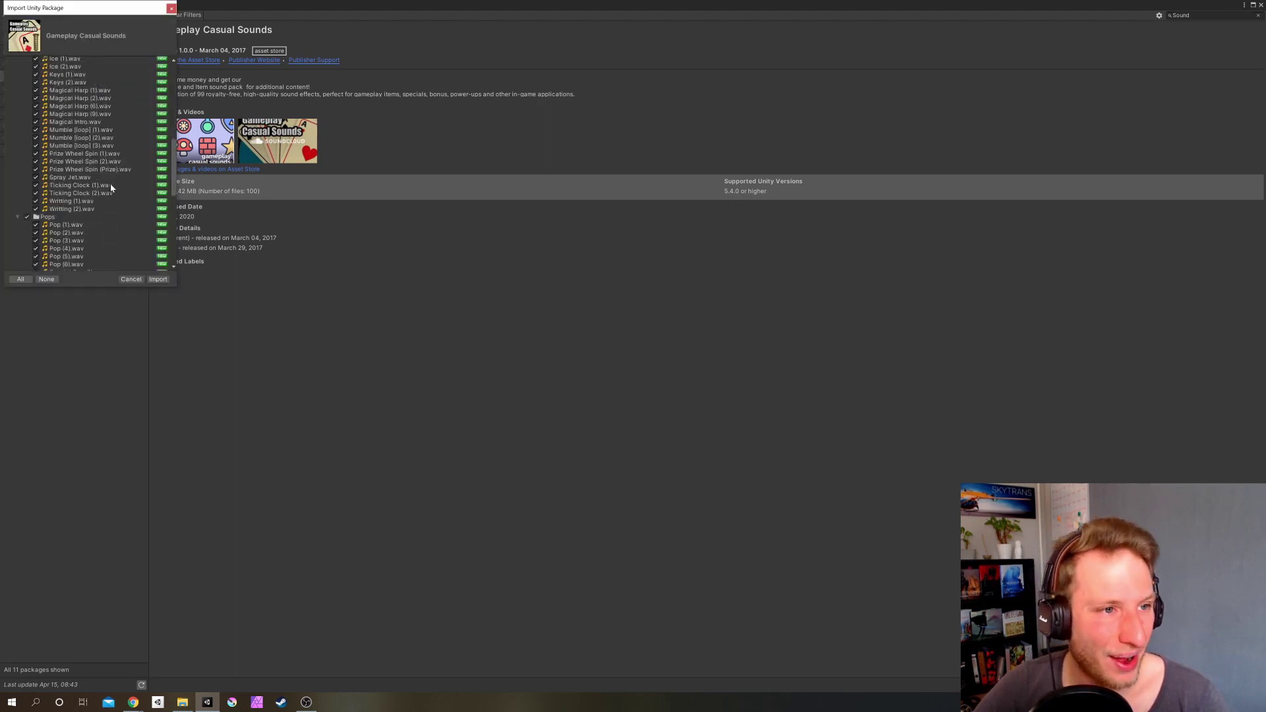
left_click(158, 280)
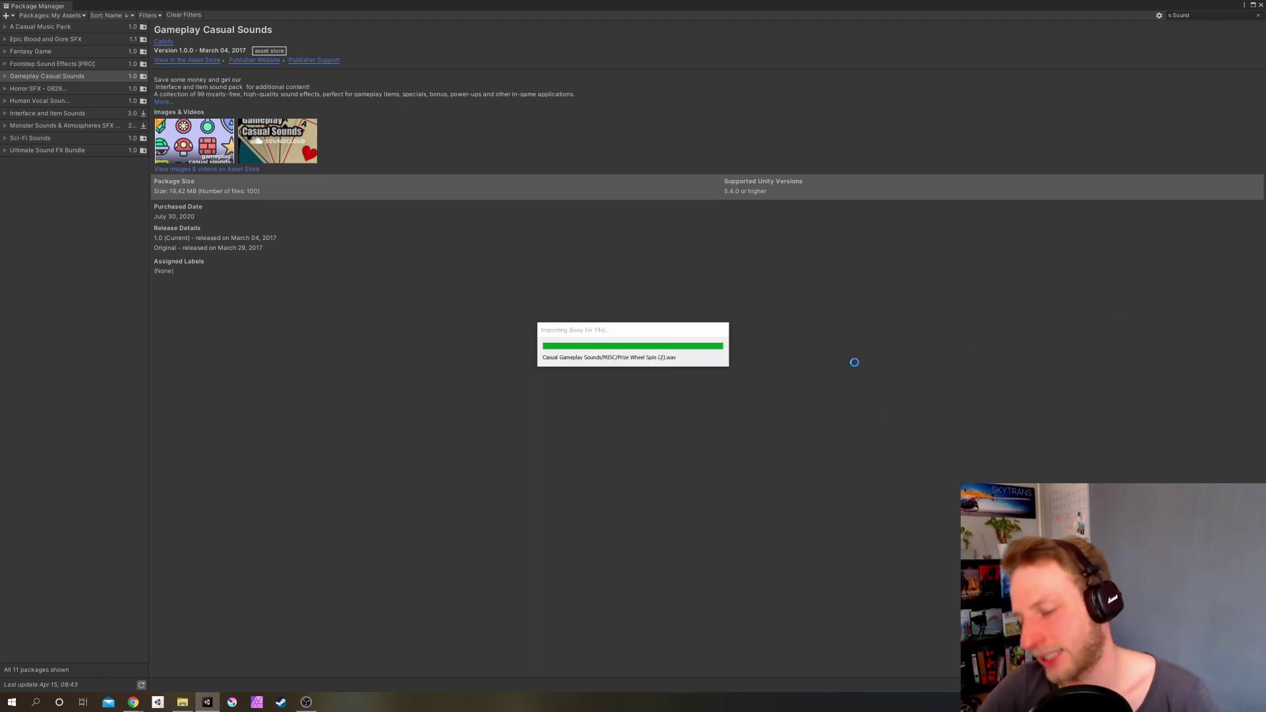
left_click(1260, 5)
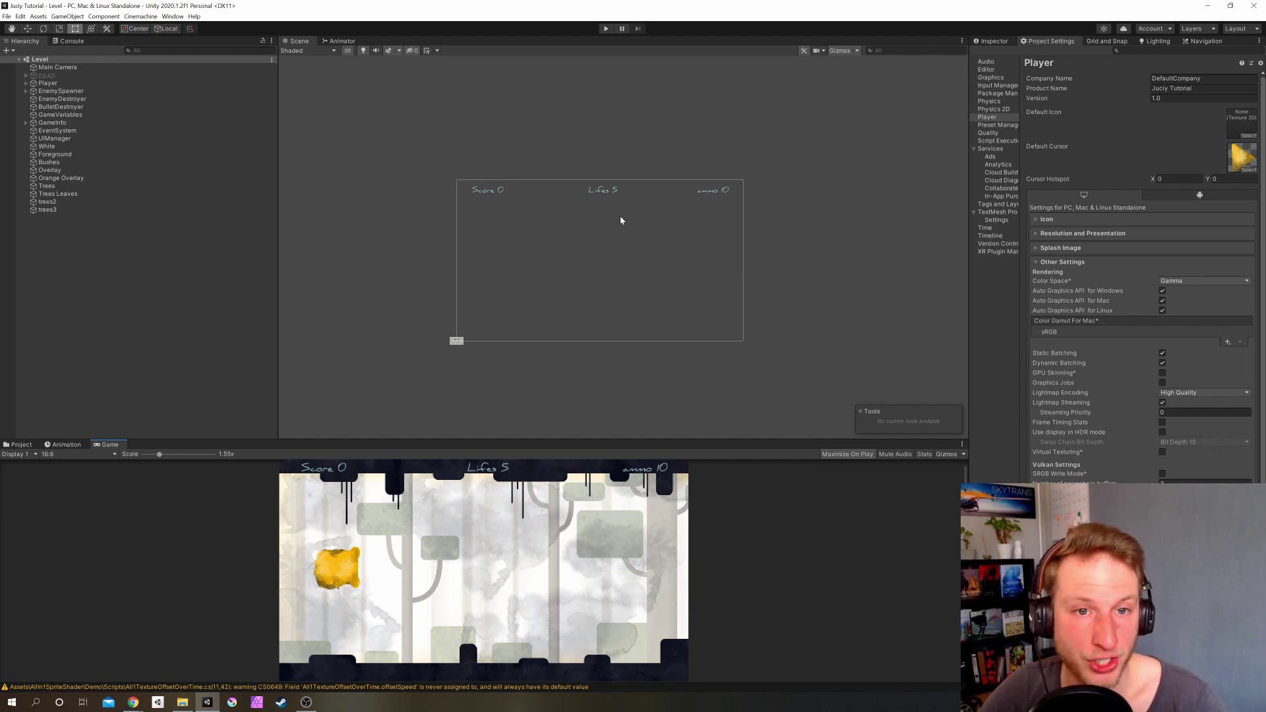
Create a Cinemachine virtual camera in the Level scene and show its component settings.
scroll(587, 310, "up", 8)
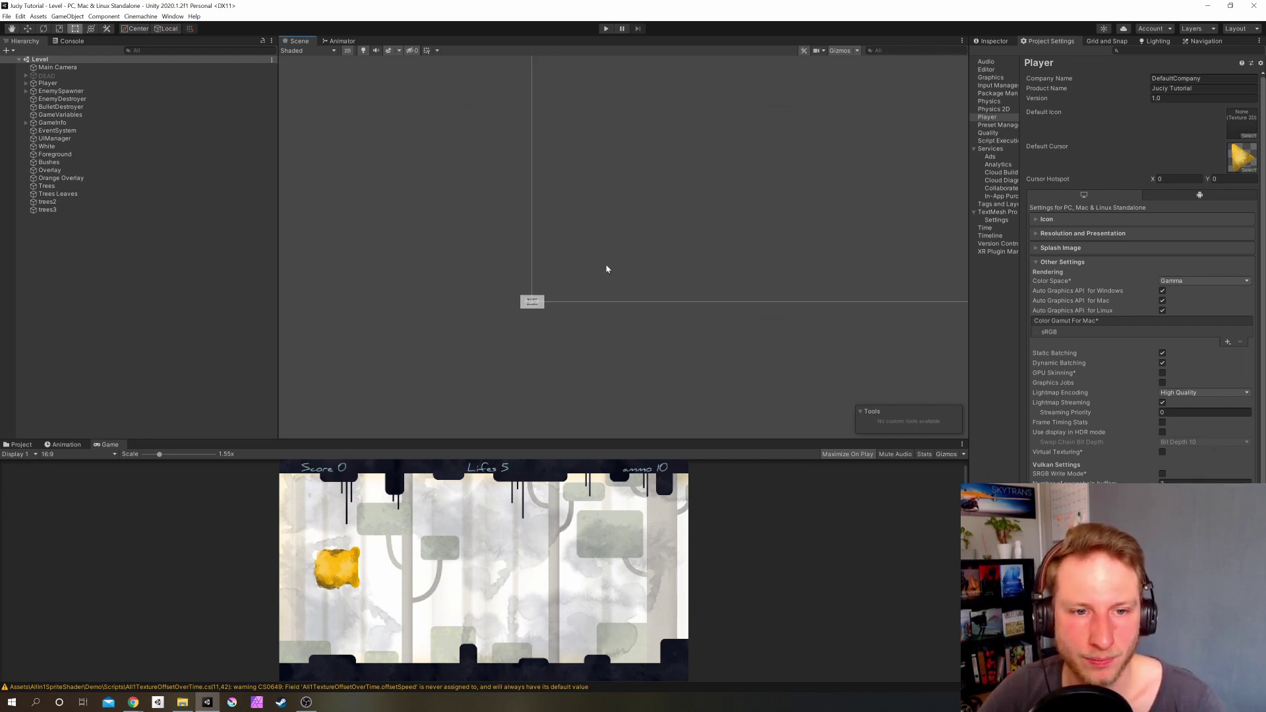
left_click(140, 17)
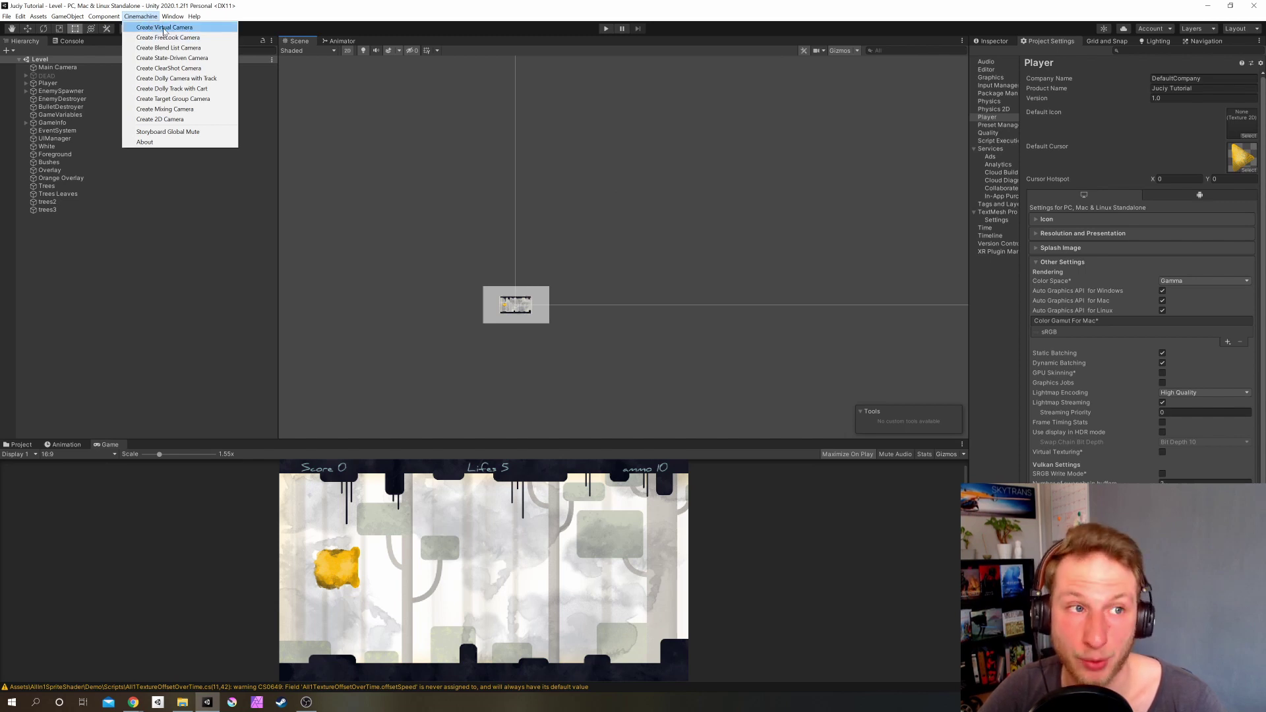
left_click(164, 28)
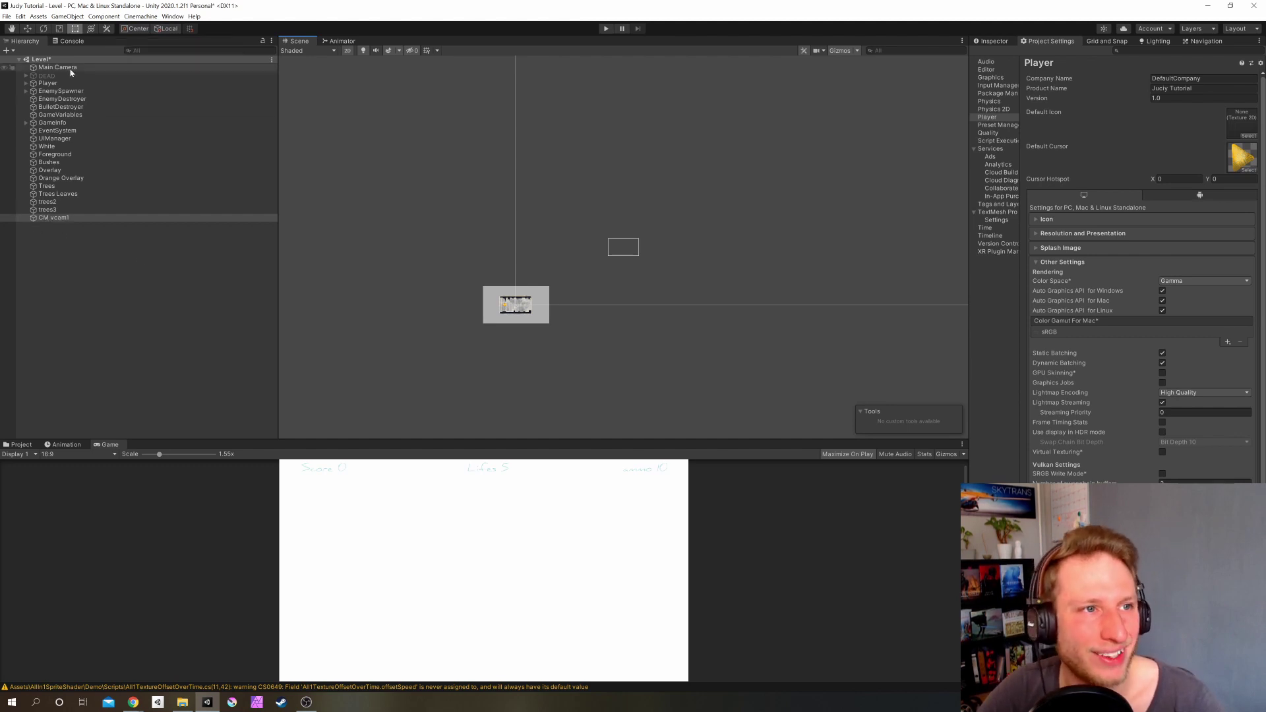
left_click(993, 41)
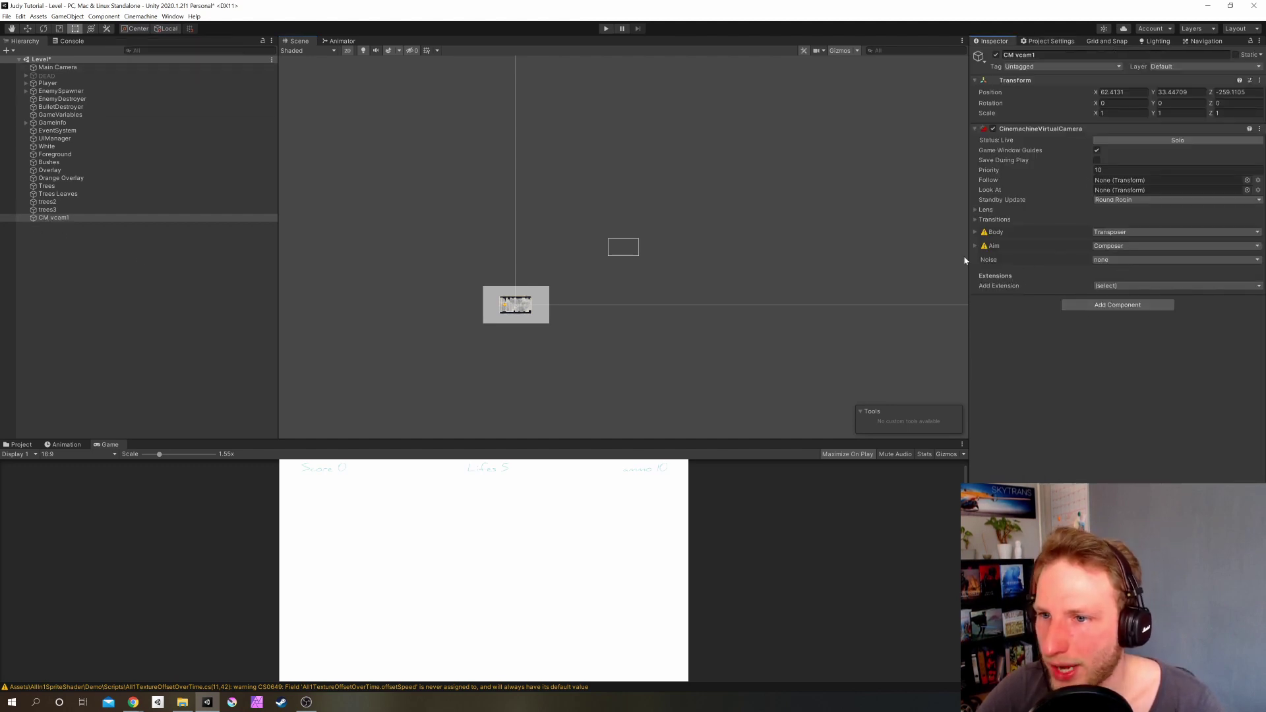
Set the virtual camera's noise to Basic Multi Channel Perlin with the 6D Shake profile and preview the shake in solo mode.
left_click(1113, 261)
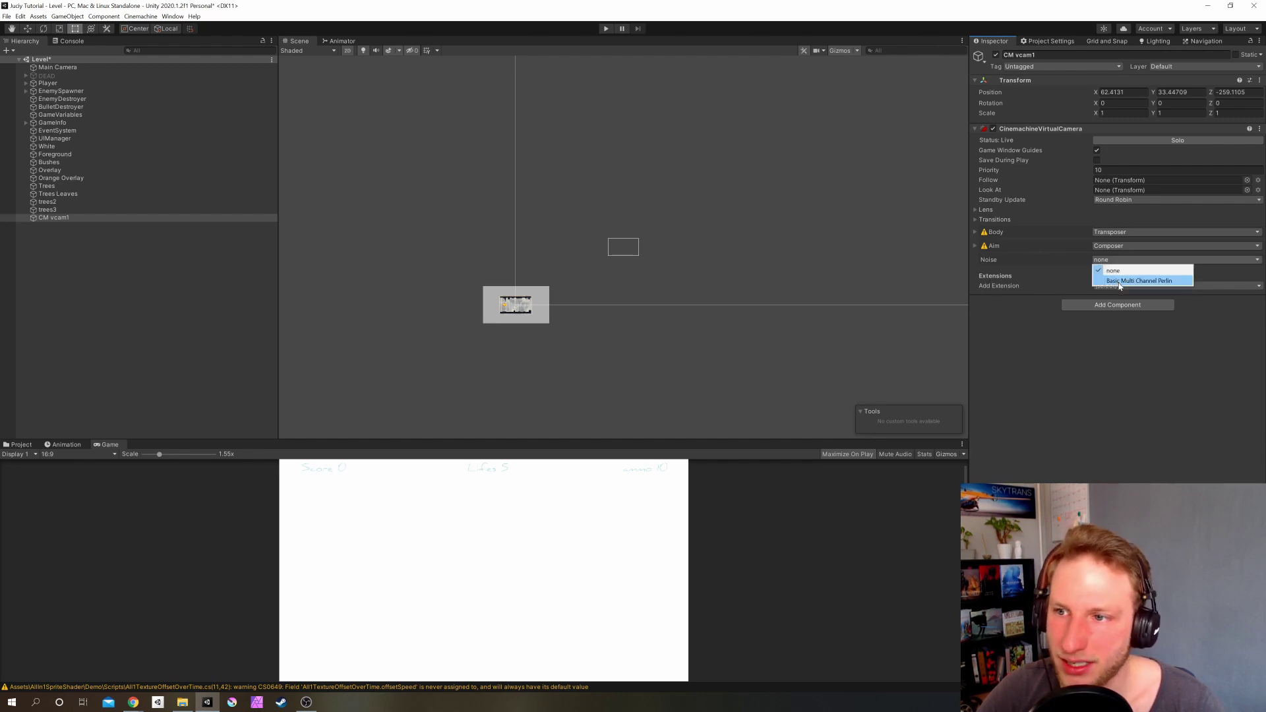
left_click(1119, 281)
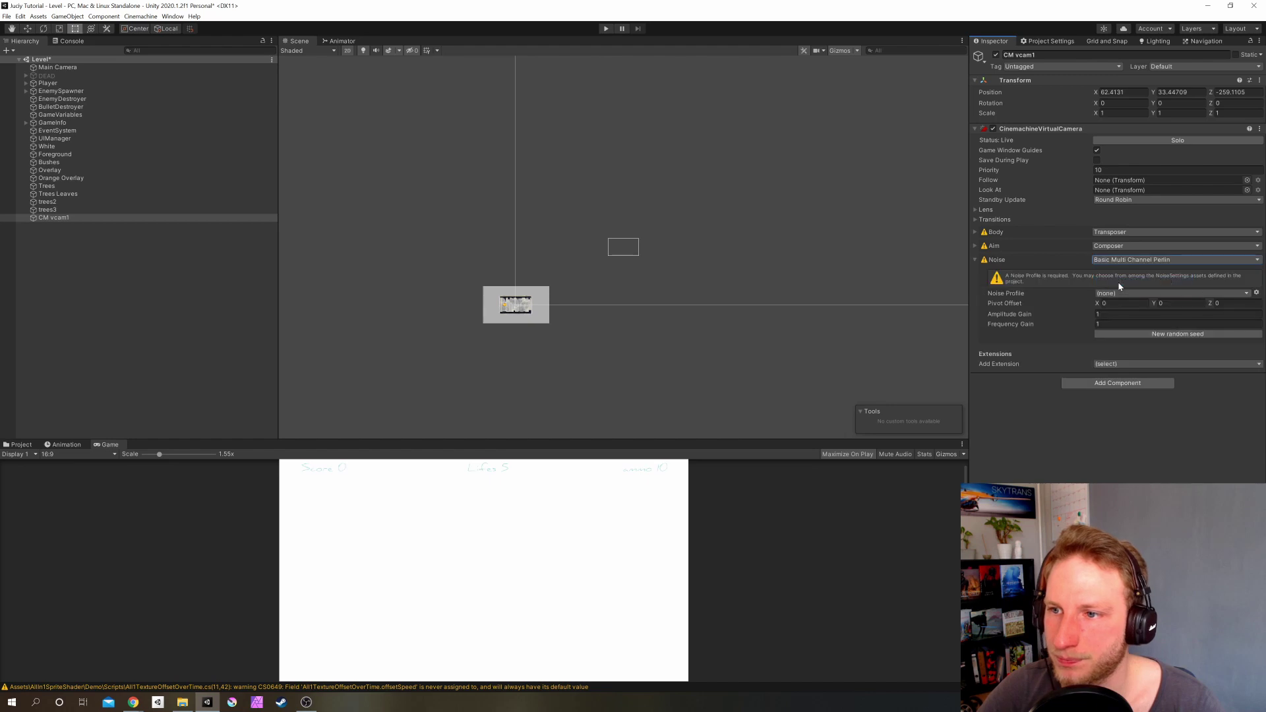
left_click(1135, 294)
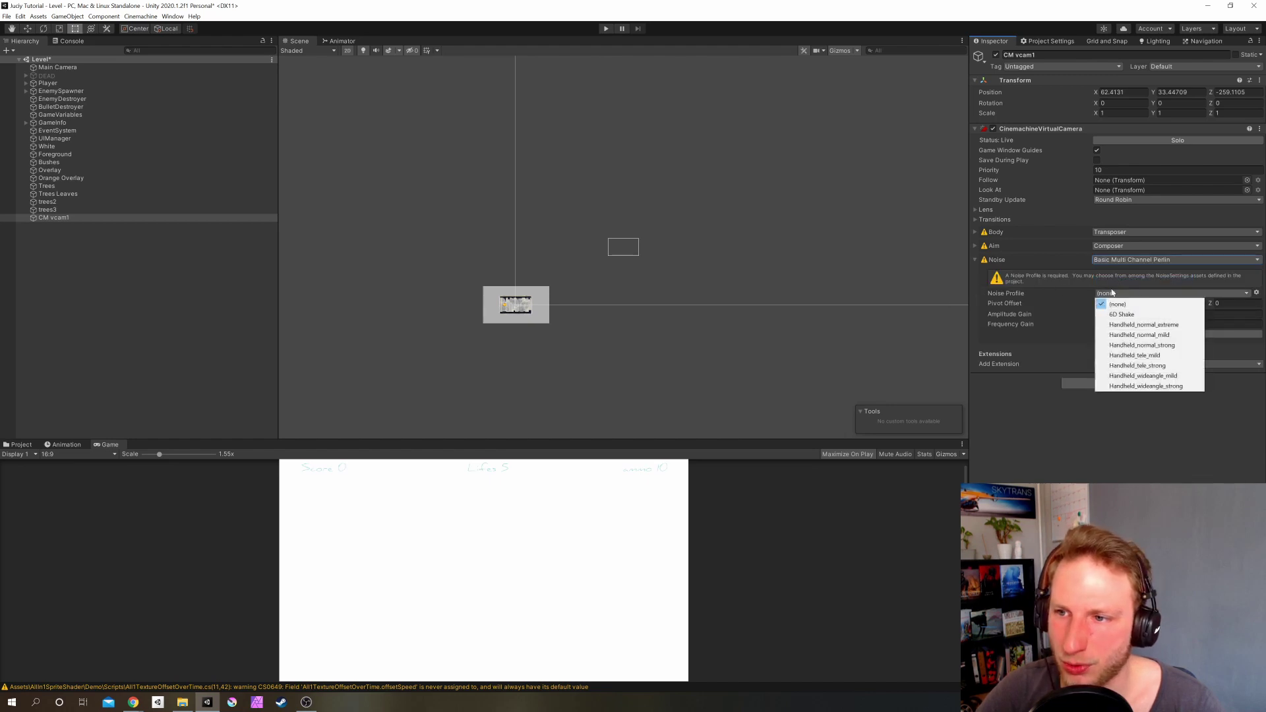
left_click(1142, 316)
left_click(1164, 140)
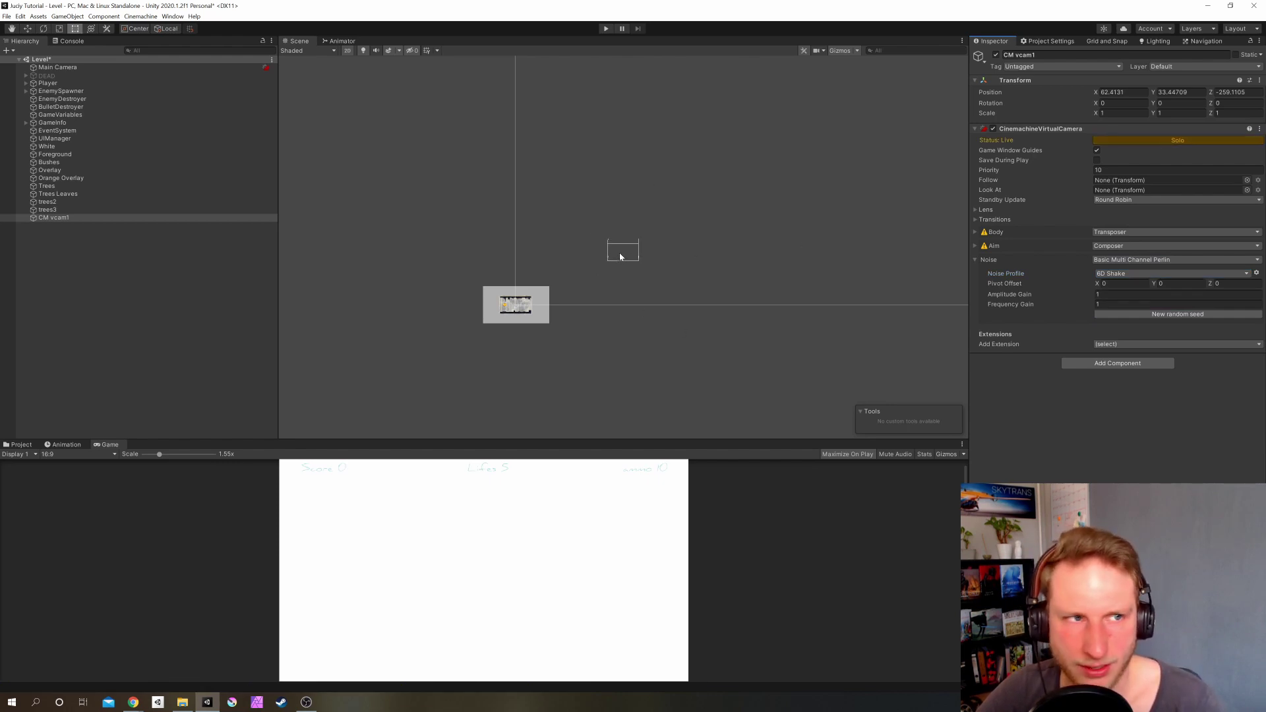
left_click(1140, 141)
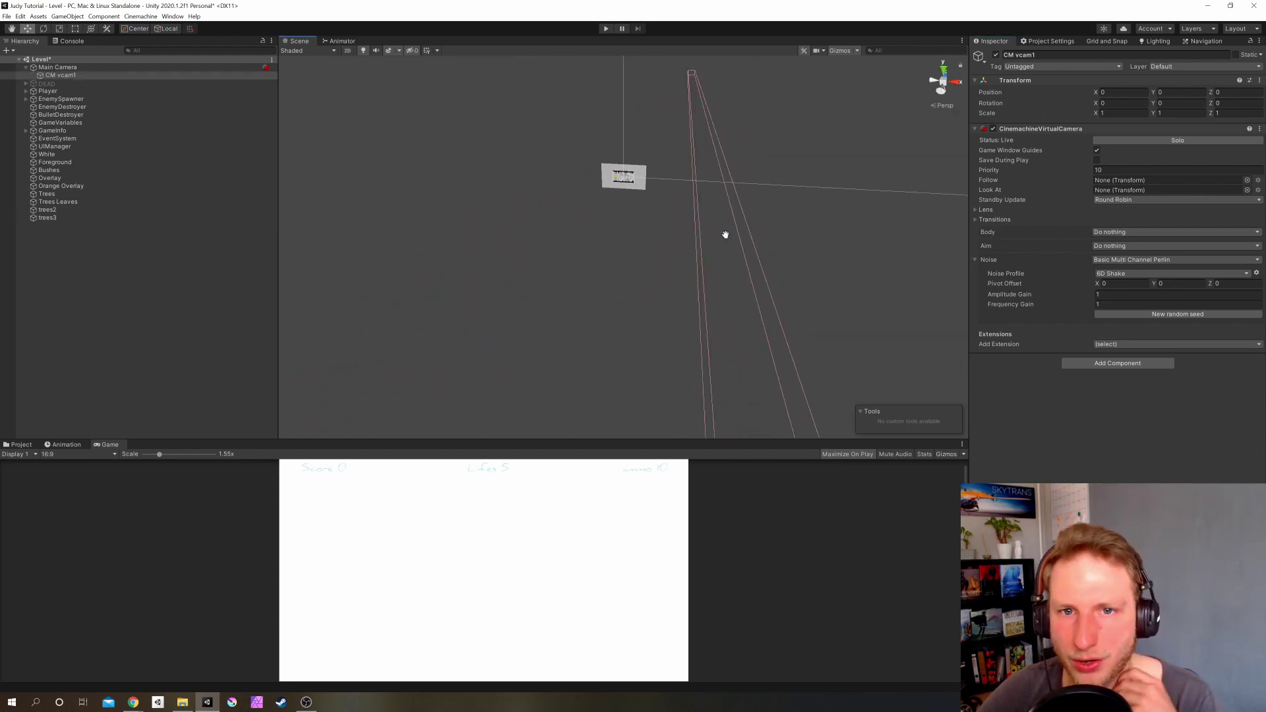
Move the Main Camera to X -0.84 and Y -0.18 so it frames the level, and briefly test the game in play mode.
left_click(88, 68)
right_click_drag(785, 254, 726, 309)
scroll(755, 286, "down", 5)
middle_click_drag(756, 287, 745, 321)
right_click_drag(745, 321, 700, 296)
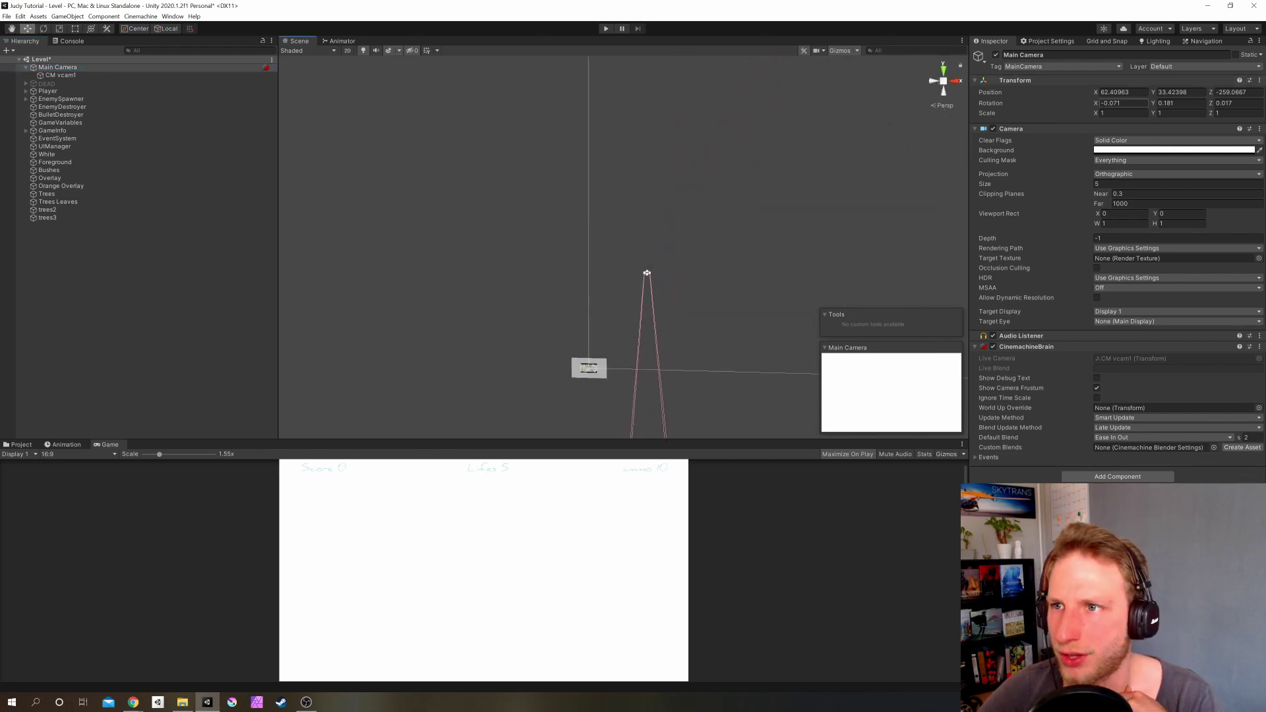
left_click(1121, 93)
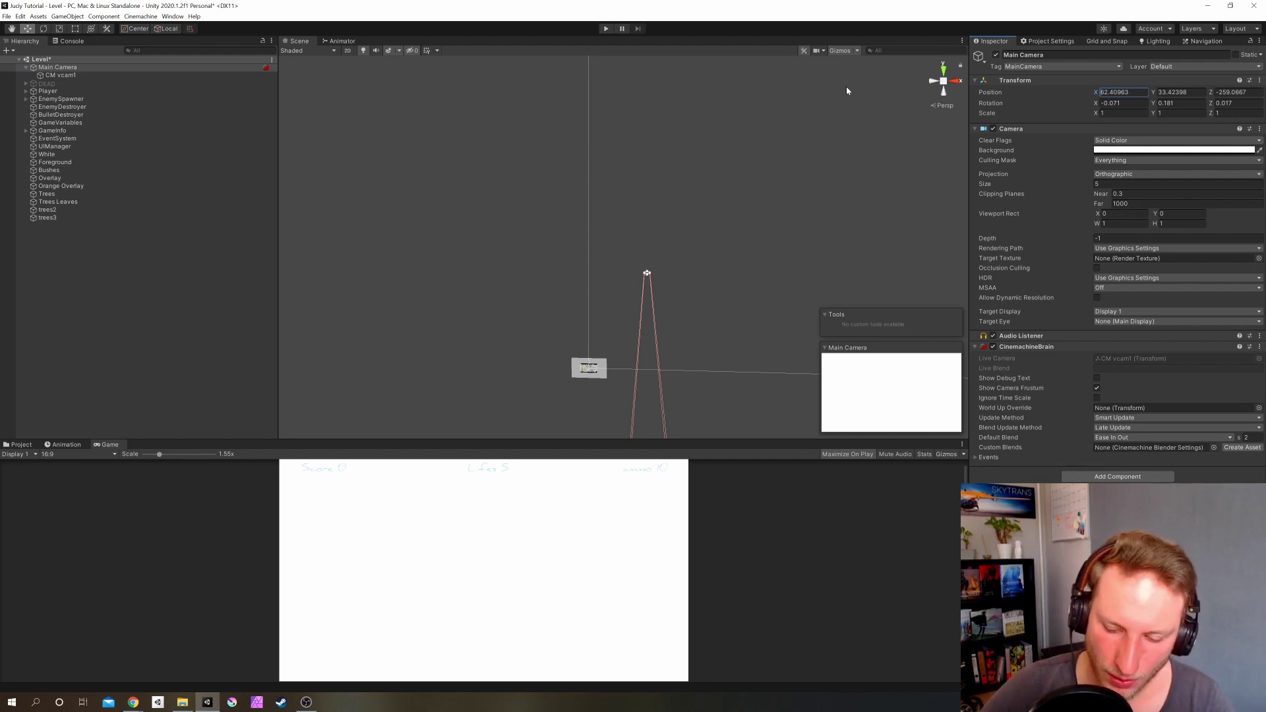
type("0")
key("Tab")
type("0")
left_click_drag(1097, 93, 1148, 91)
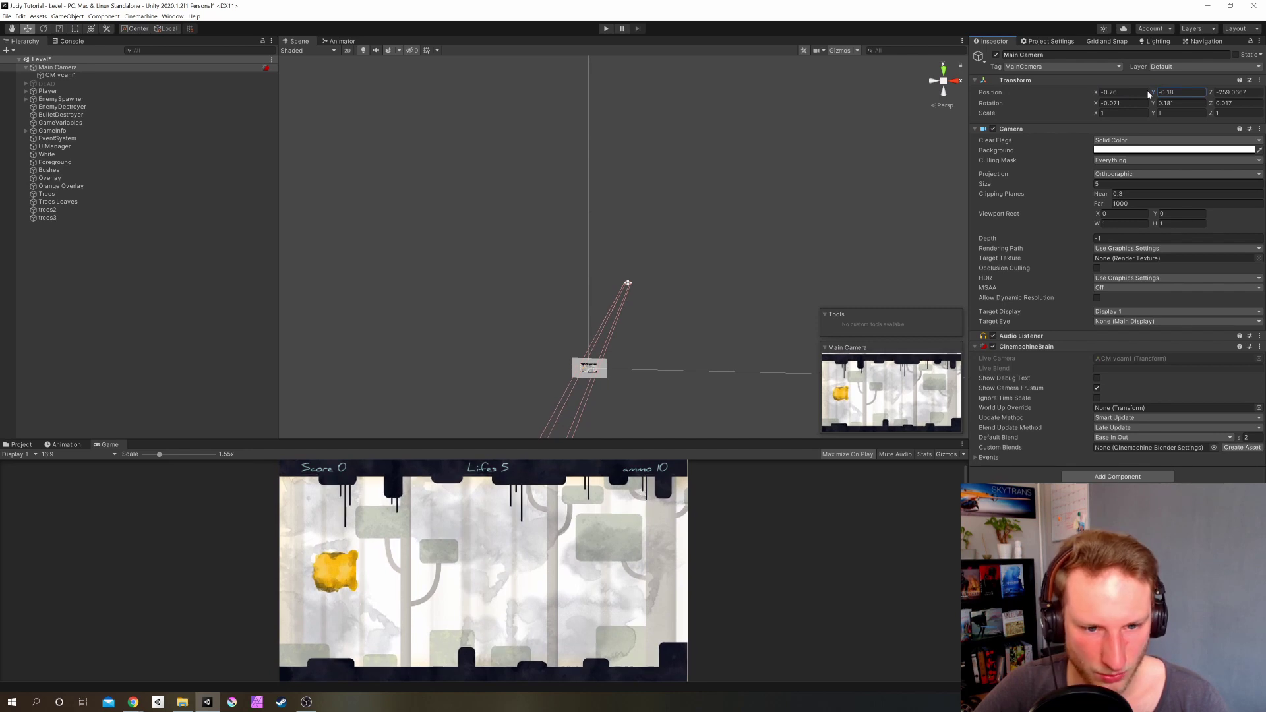
left_click(1097, 93)
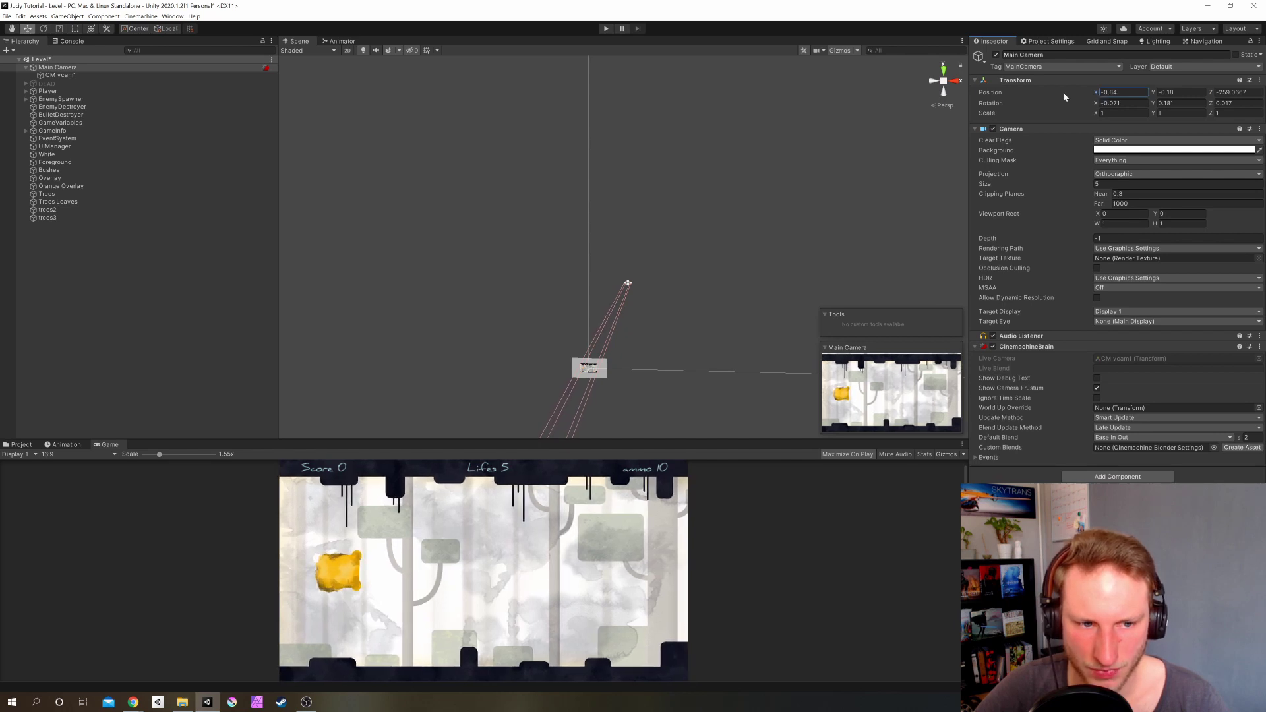
left_click(607, 28)
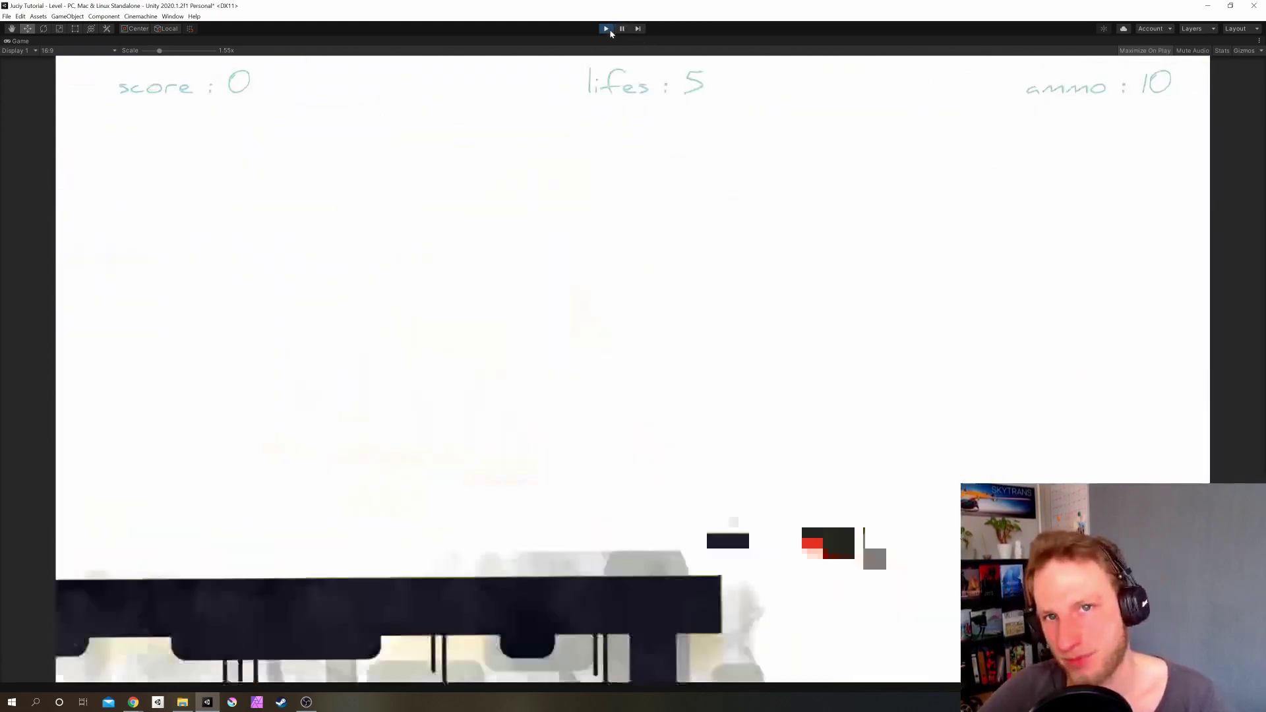
left_click(609, 29)
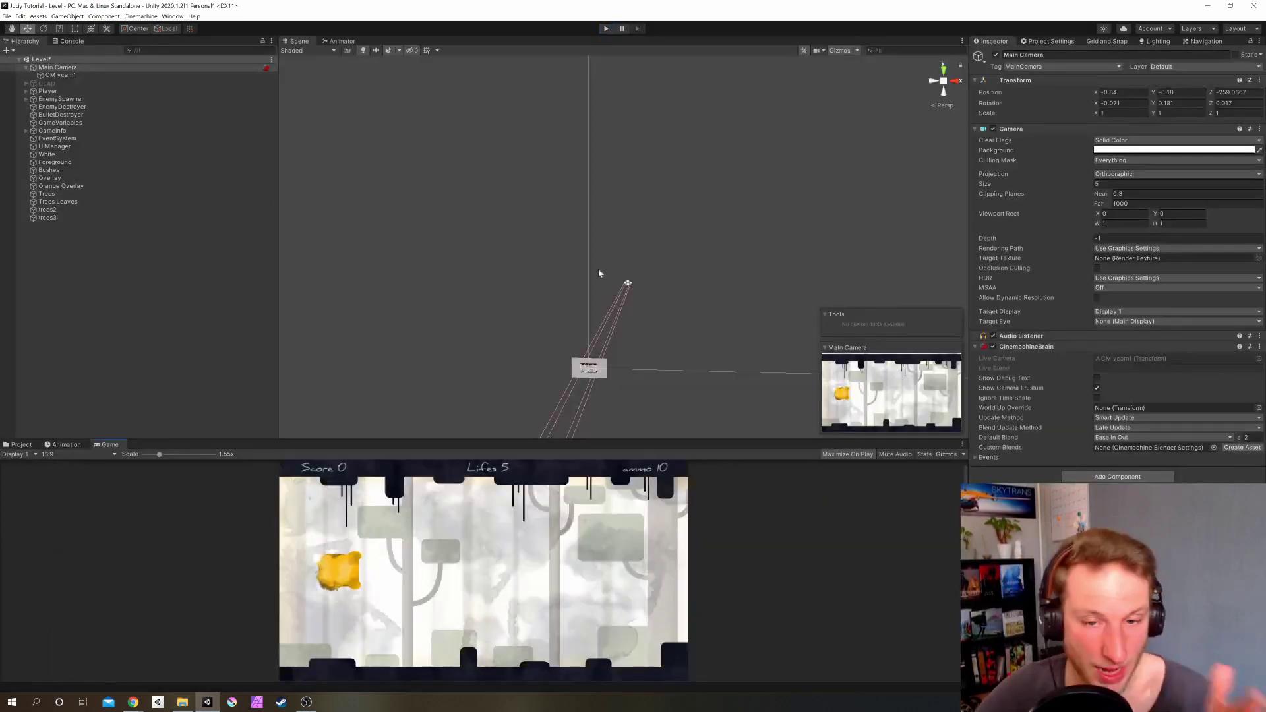
Set the virtual camera's noise to amplitude gain 0.24 and frequency gain 100, and start the game to test the shake.
left_click(60, 77)
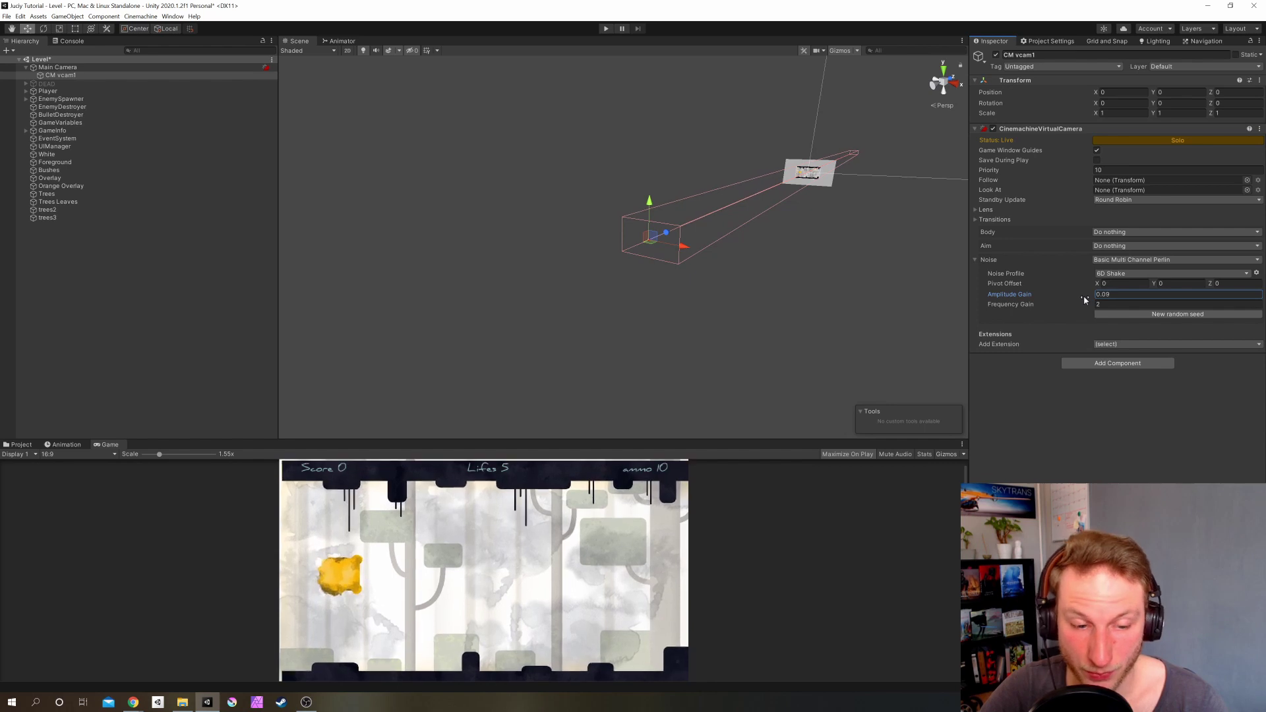
left_click_drag(1083, 297, 1087, 298)
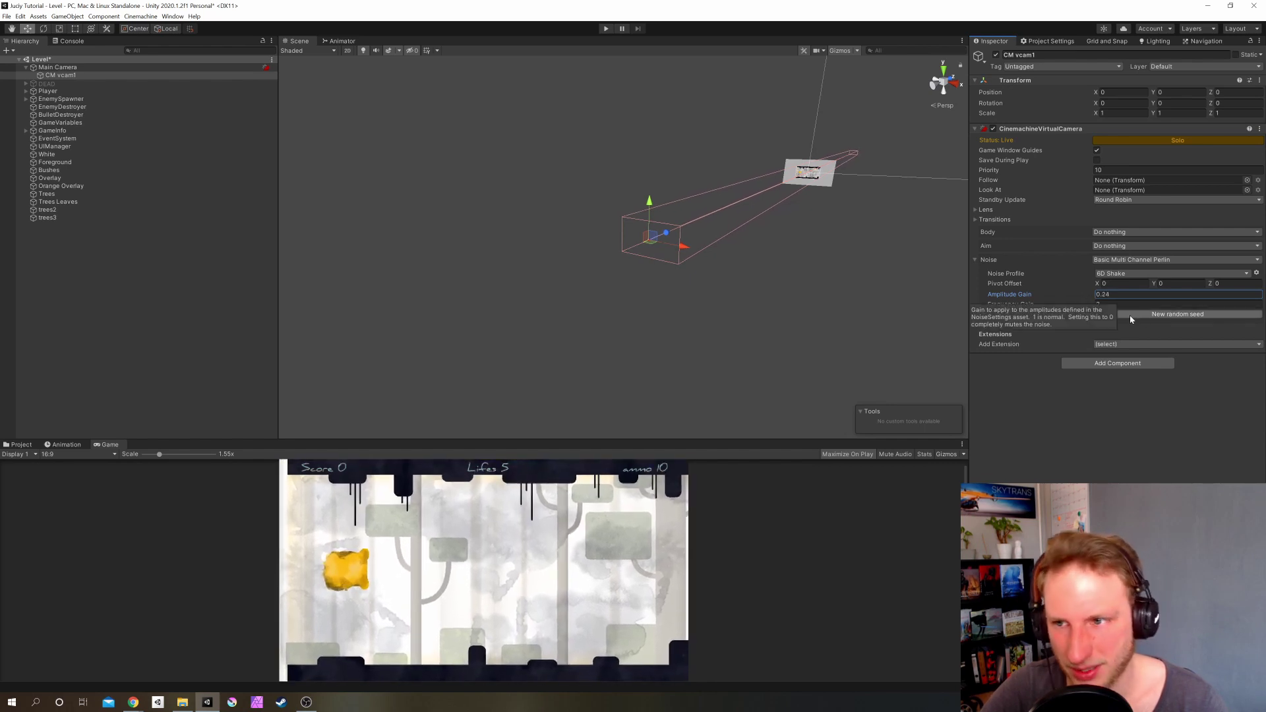
left_click(58, 67)
left_click(64, 77)
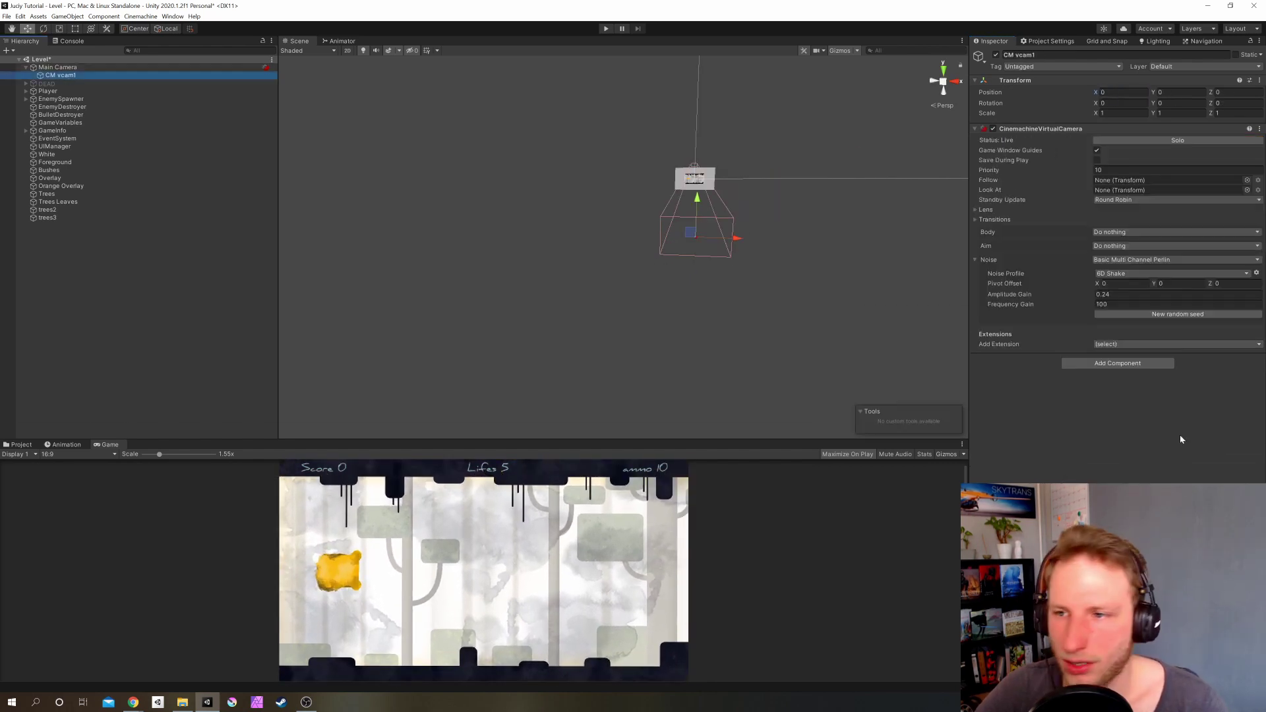
left_click(606, 29)
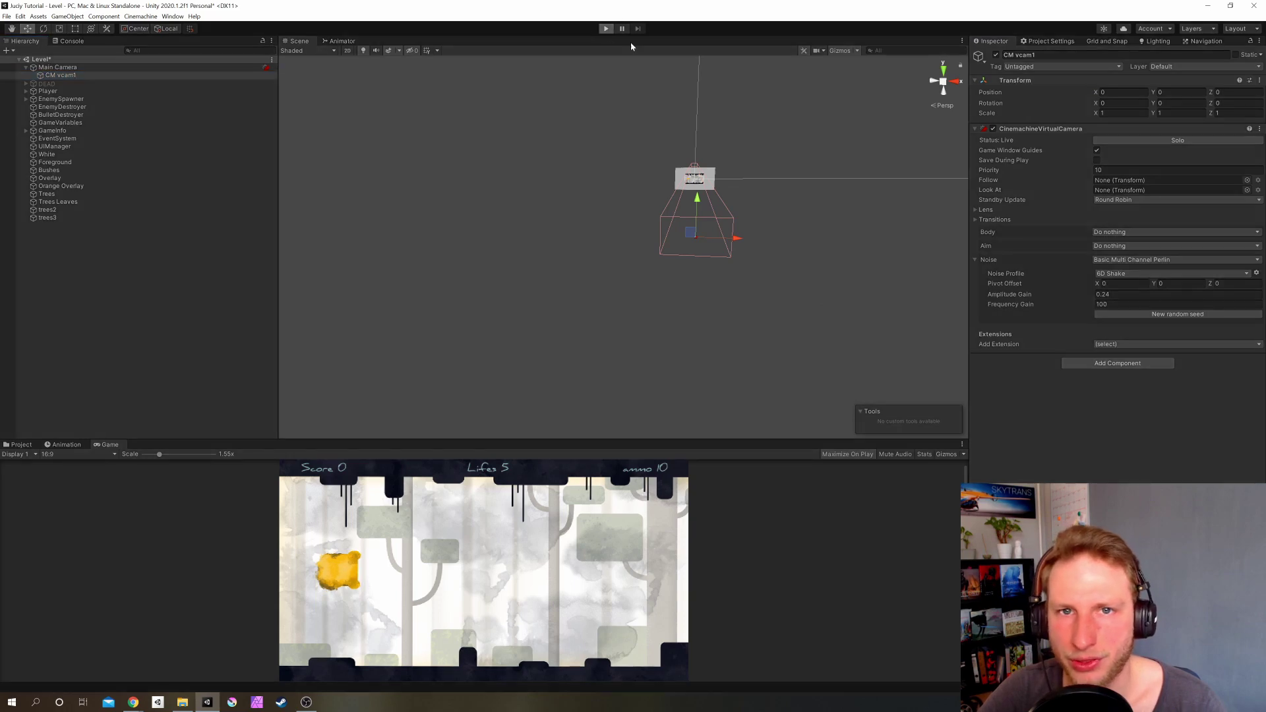